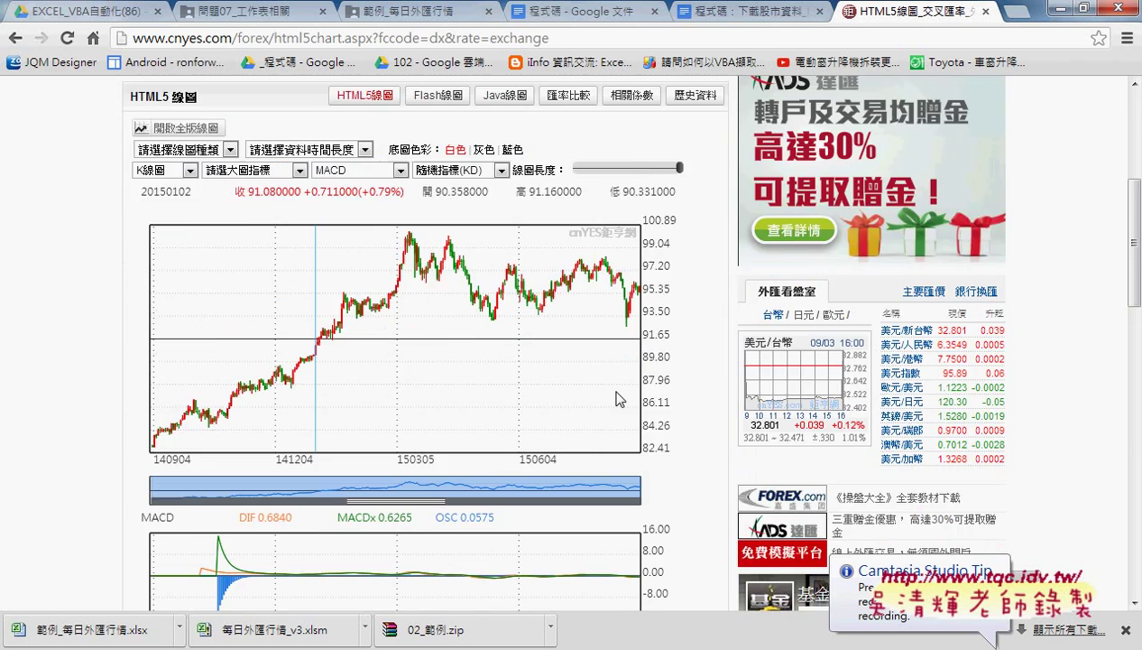
pyautogui.scroll(3, 619, 402)
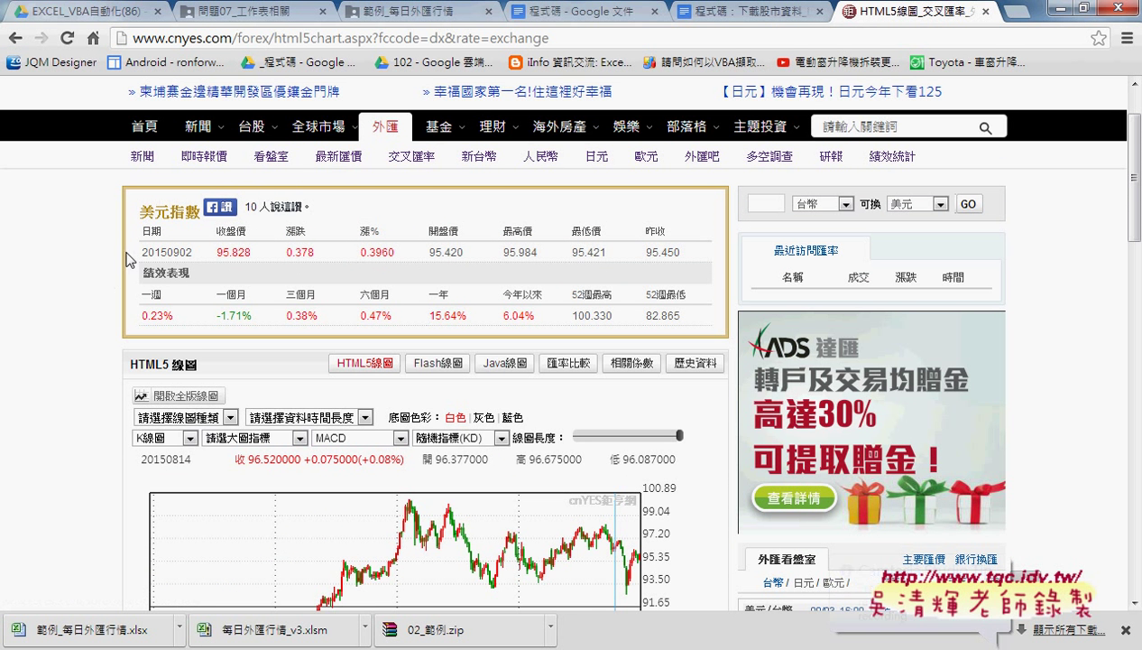
# Step: Highlight the 美元指數 20150902 quote row and the 績效表現 performance row, then go to the Drive tab
pyautogui.moveTo(140, 236); pyautogui.dragTo(702, 258)
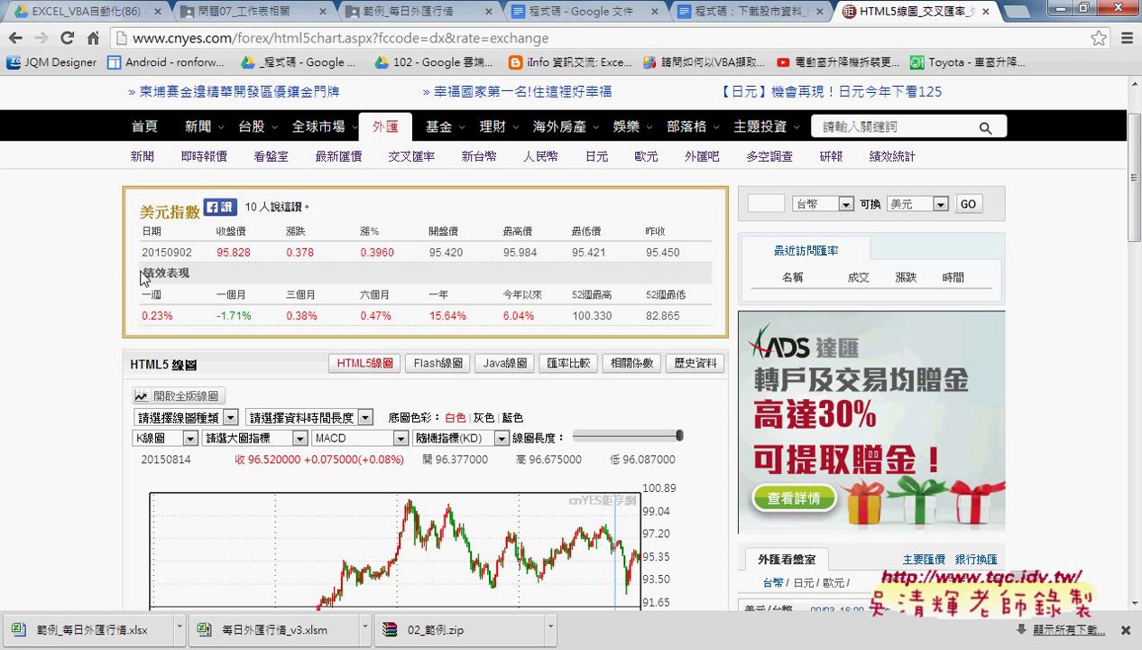
pyautogui.moveTo(139, 231); pyautogui.dragTo(707, 254)
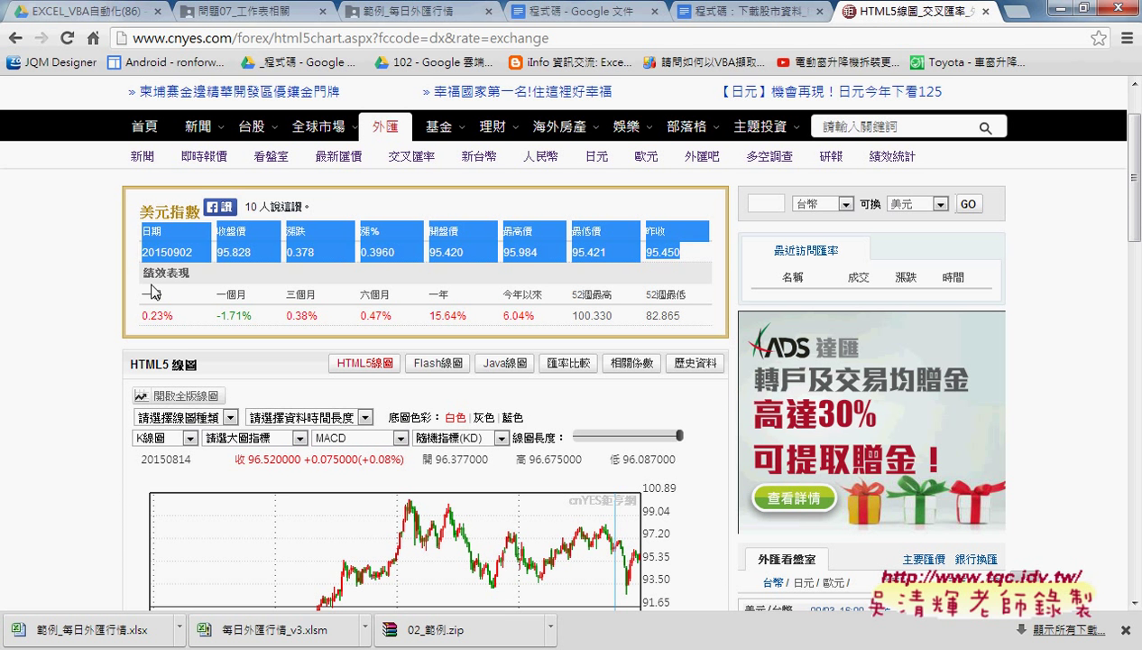
pyautogui.moveTo(139, 293)
pyautogui.mouseDown()
pyautogui.moveTo(393, 293)
pyautogui.moveTo(696, 329)
pyautogui.mouseUp()
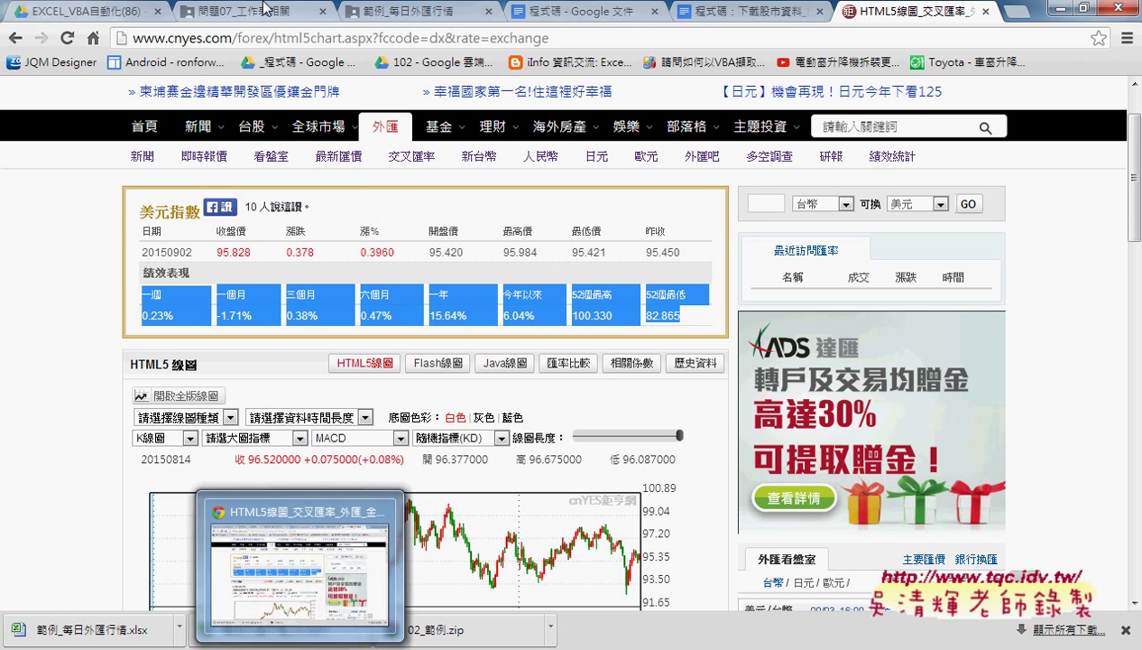
pyautogui.click(438, 12)
# Step: Close the xlsx preview to show the 範例_每日外匯行情 folder, then switch to Excel
pyautogui.click(1116, 100)
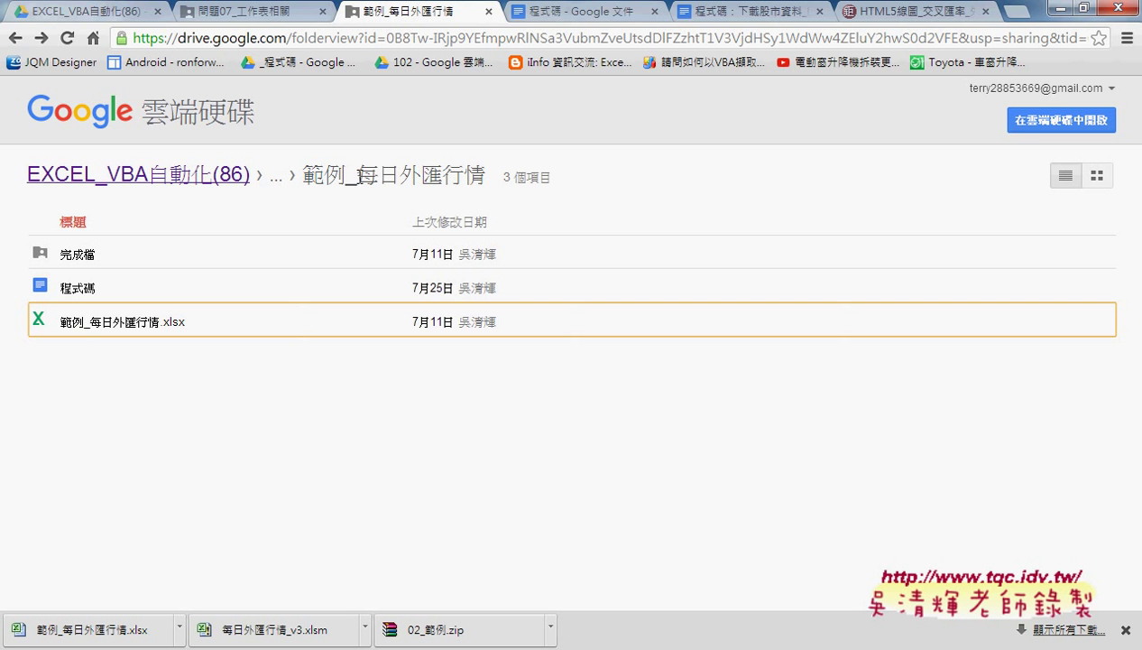
pyautogui.moveTo(357, 174); pyautogui.dragTo(485, 175)
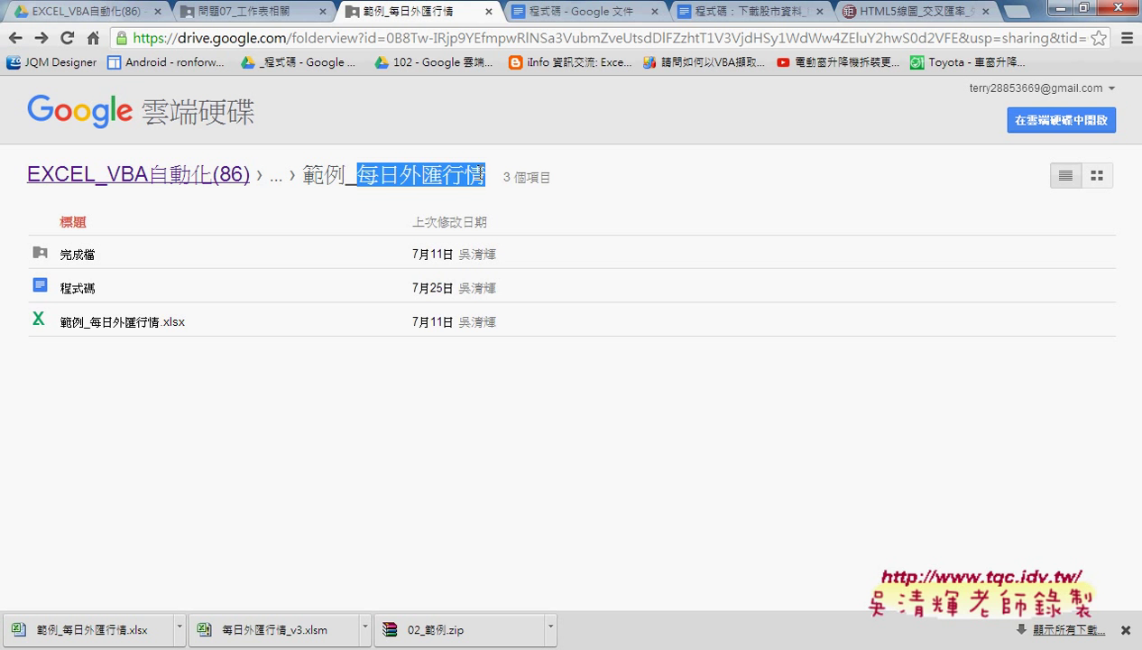
pyautogui.click(361, 632)
pyautogui.moveTo(451, 568)
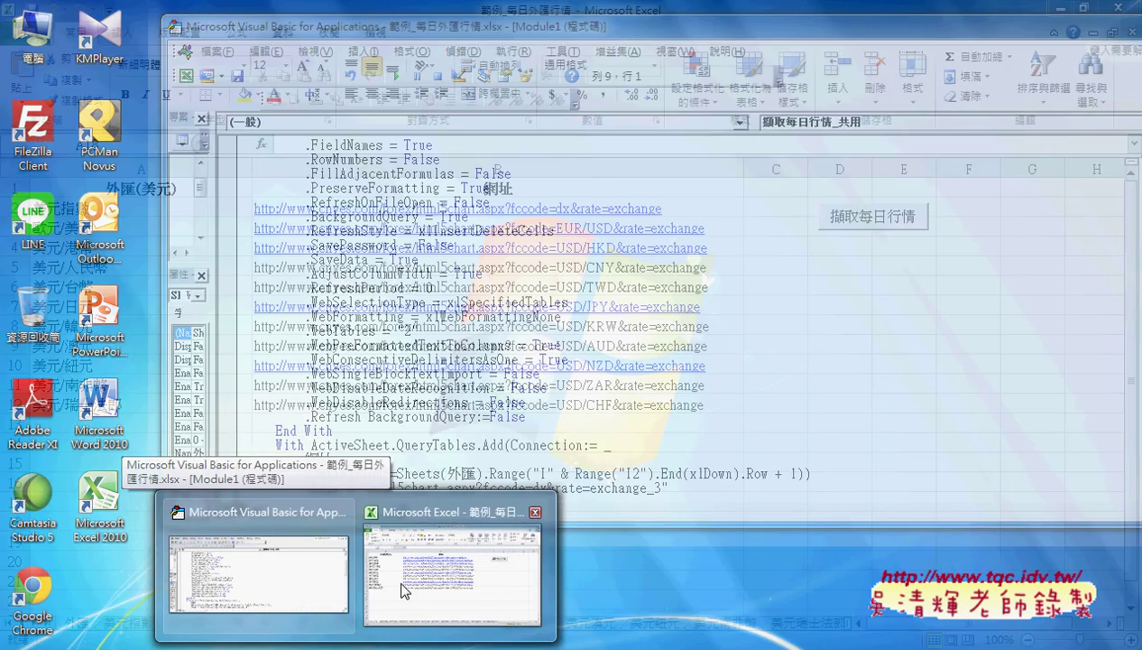
pyautogui.click(403, 591)
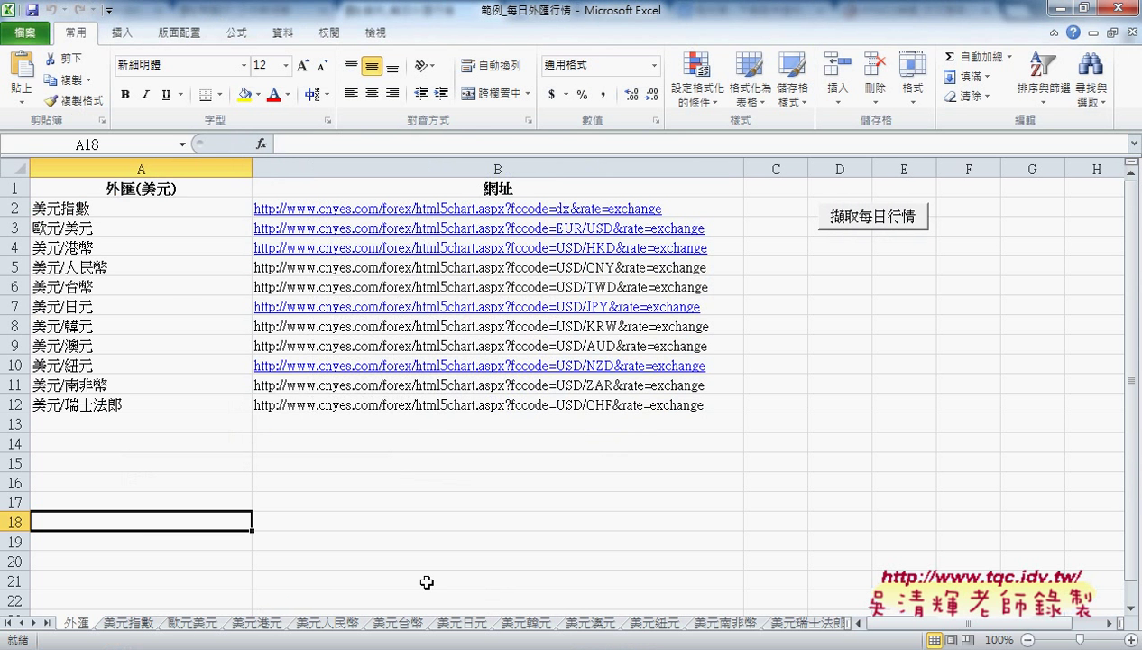
pyautogui.click(148, 204)
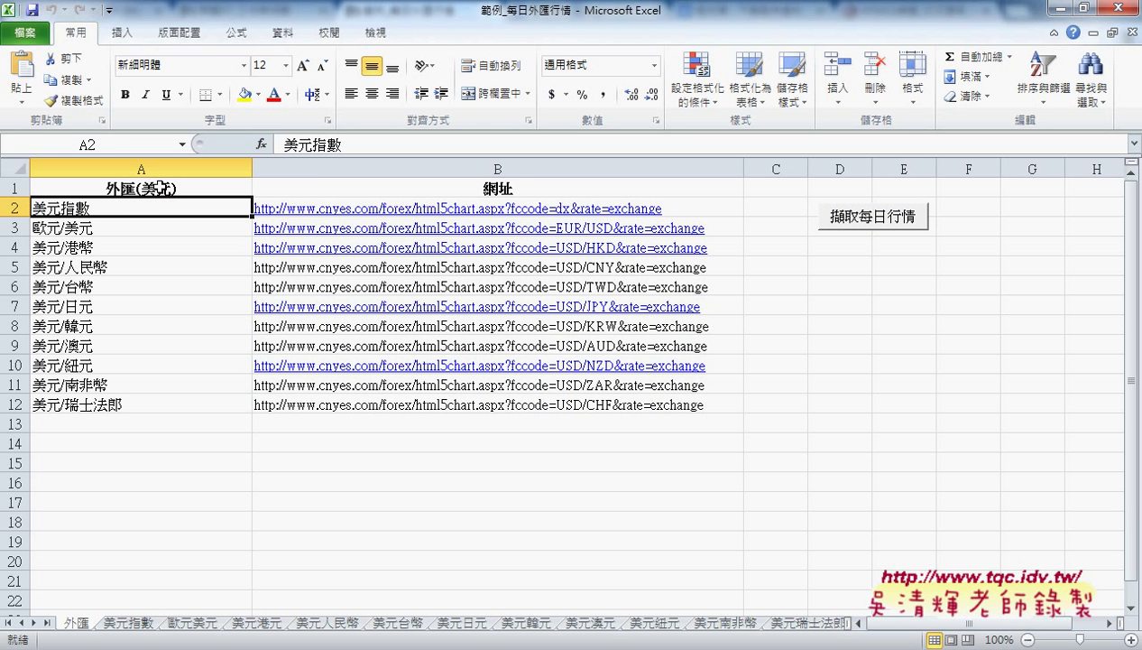
pyautogui.moveTo(163, 206); pyautogui.dragTo(167, 406)
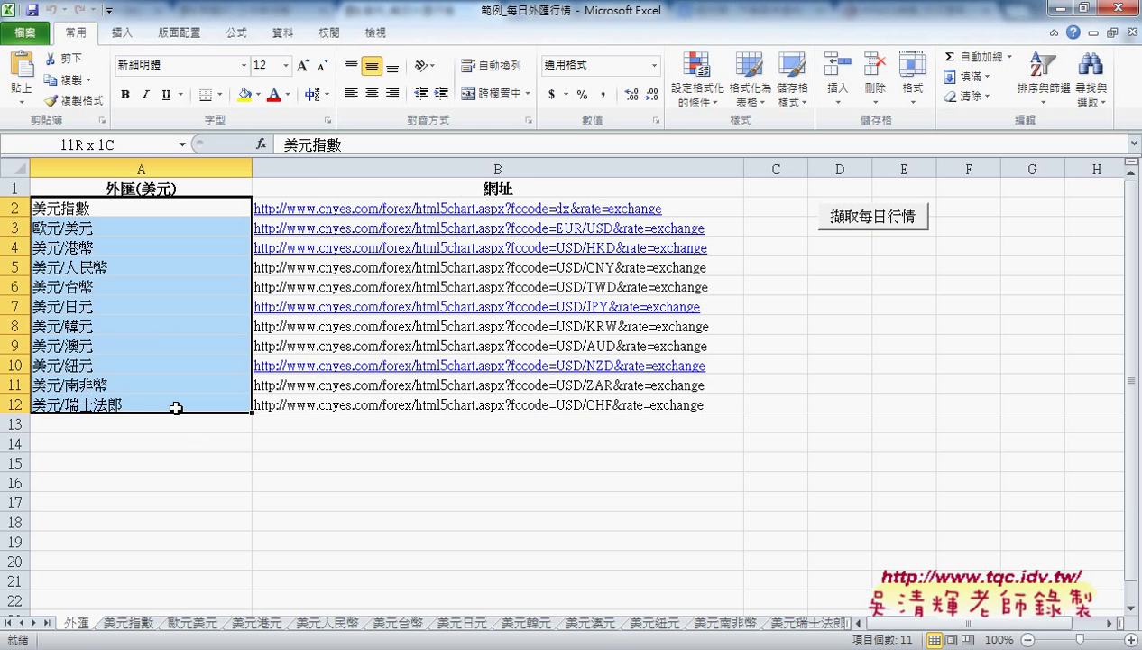
pyautogui.click(94, 210)
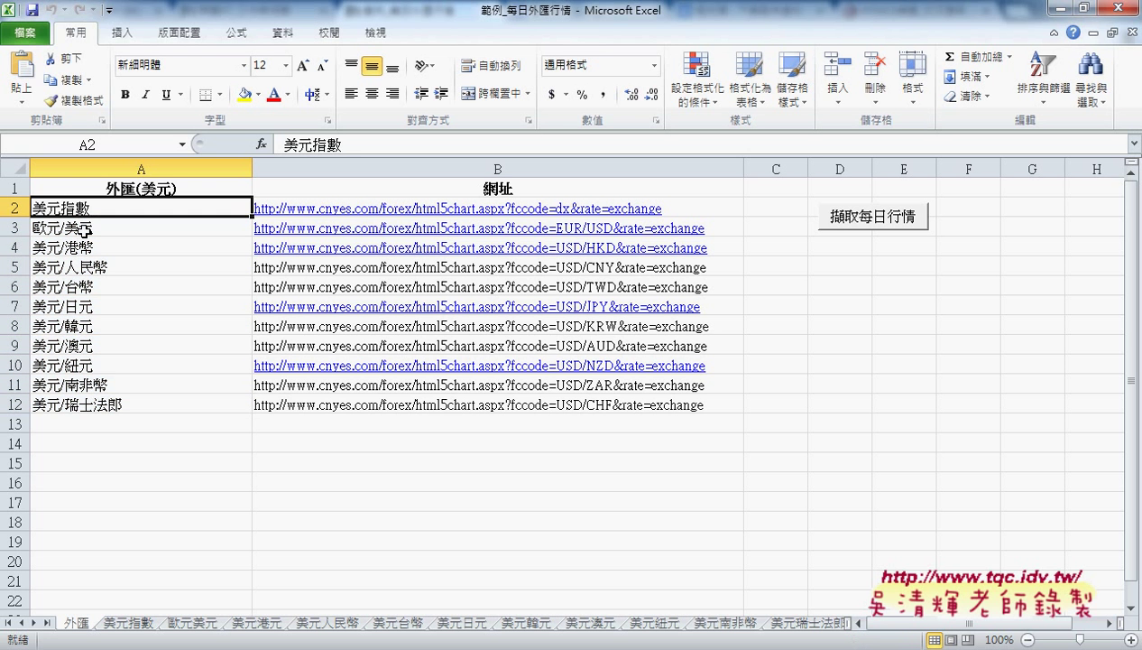
pyautogui.click(85, 231)
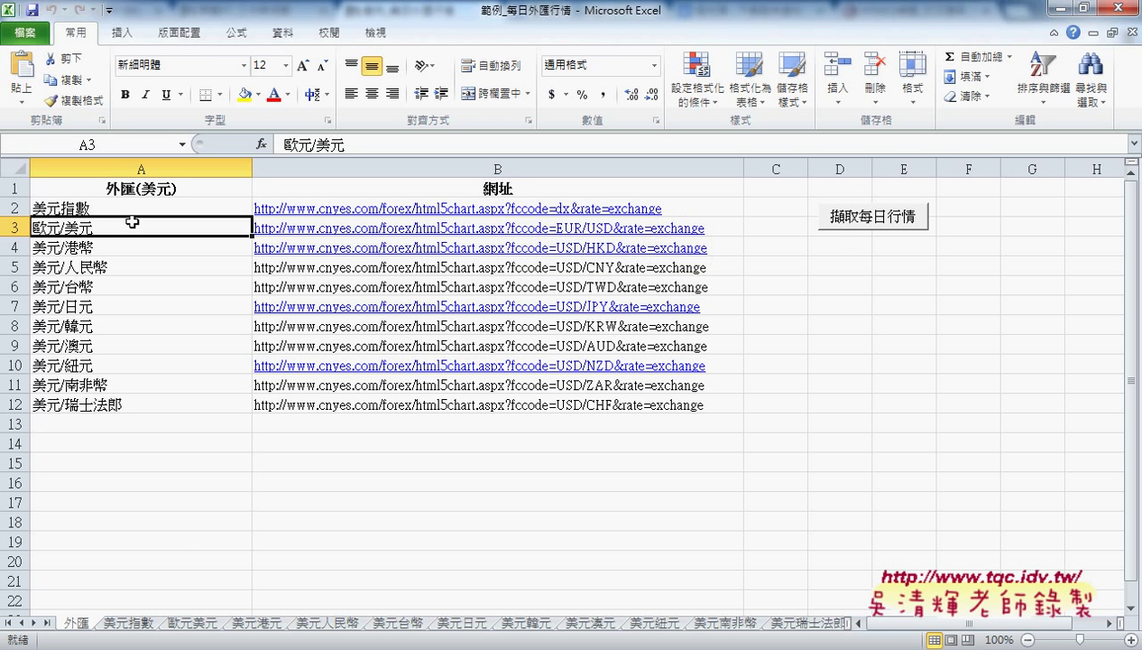
# Step: Select the 20150902 row on the 美元指數 sheet and restore the cnyes 美元指數 page beside it
pyautogui.click(132, 622)
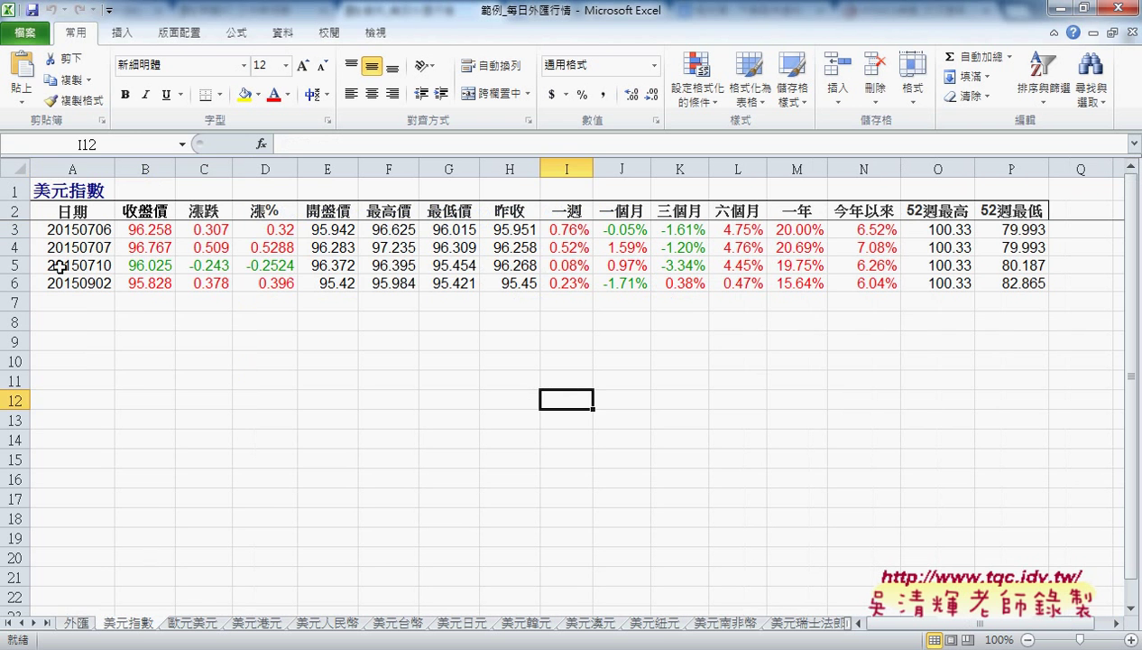
pyautogui.moveTo(75, 283)
pyautogui.mouseDown()
pyautogui.moveTo(543, 283)
pyautogui.moveTo(519, 284)
pyautogui.mouseUp()
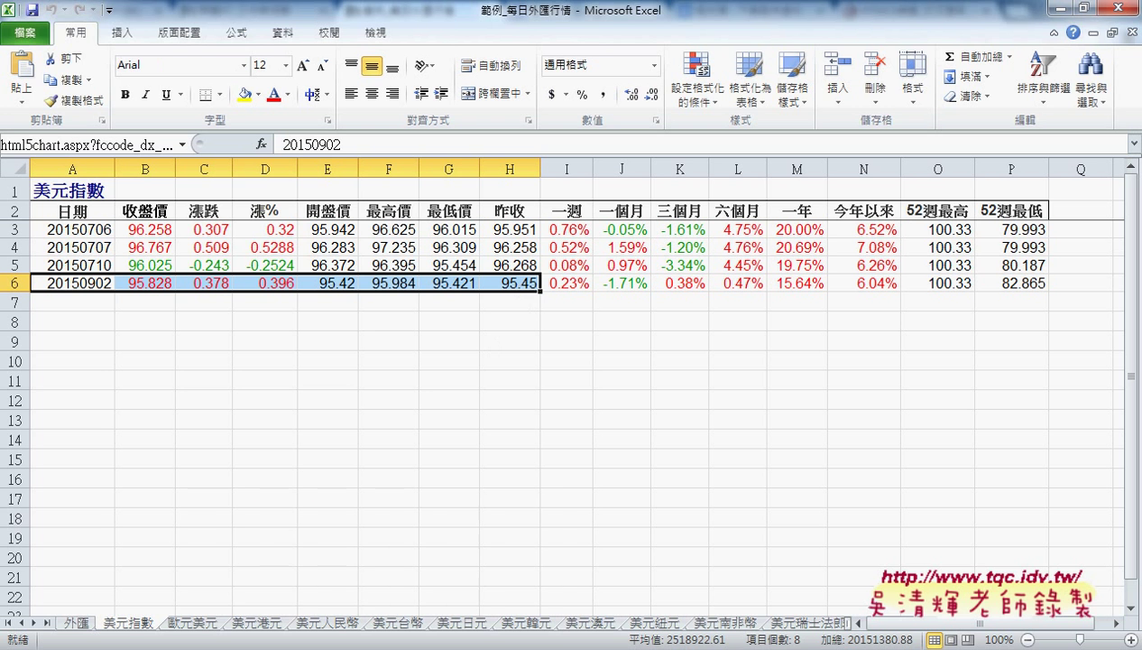
pyautogui.click(352, 646)
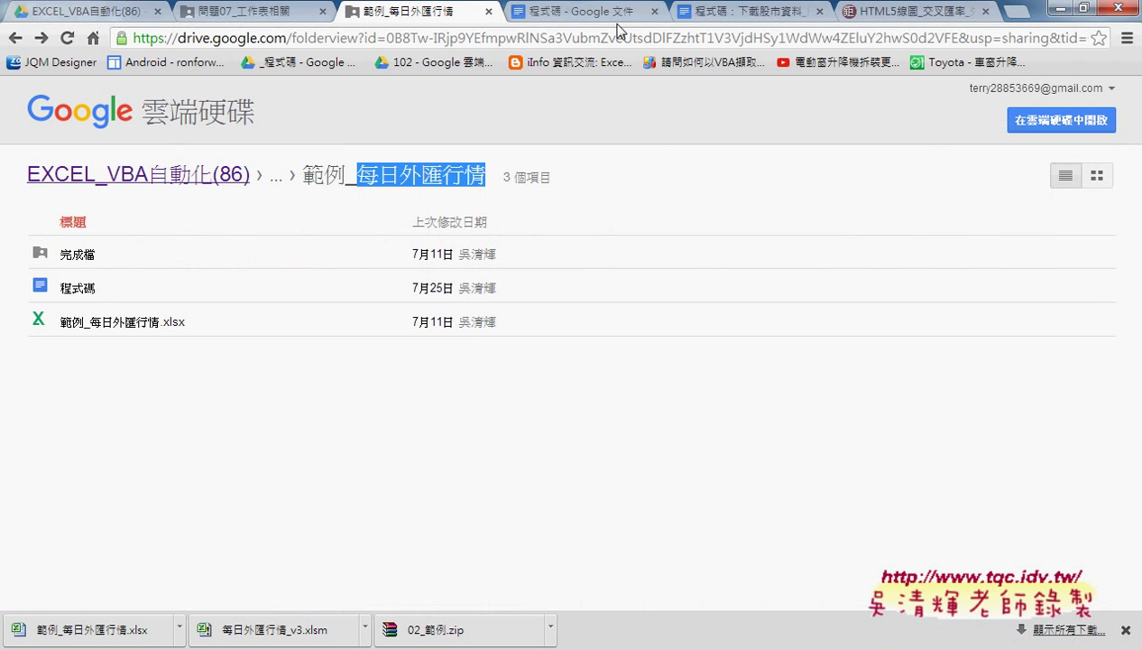
pyautogui.click(912, 12)
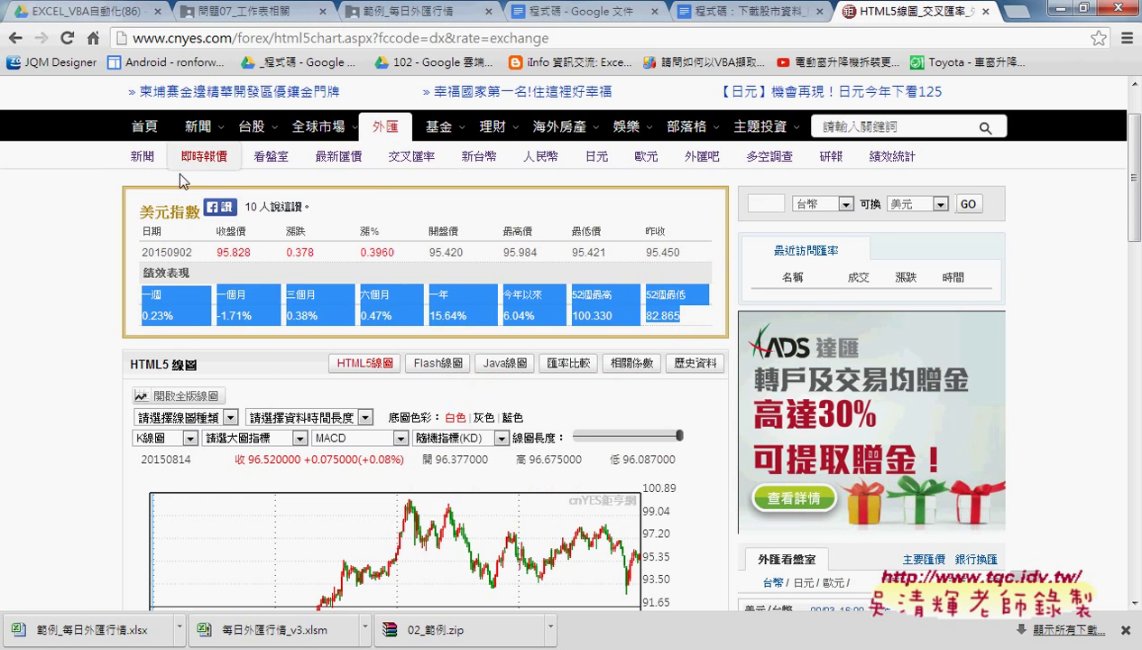
pyautogui.moveTo(138, 209); pyautogui.dragTo(202, 213)
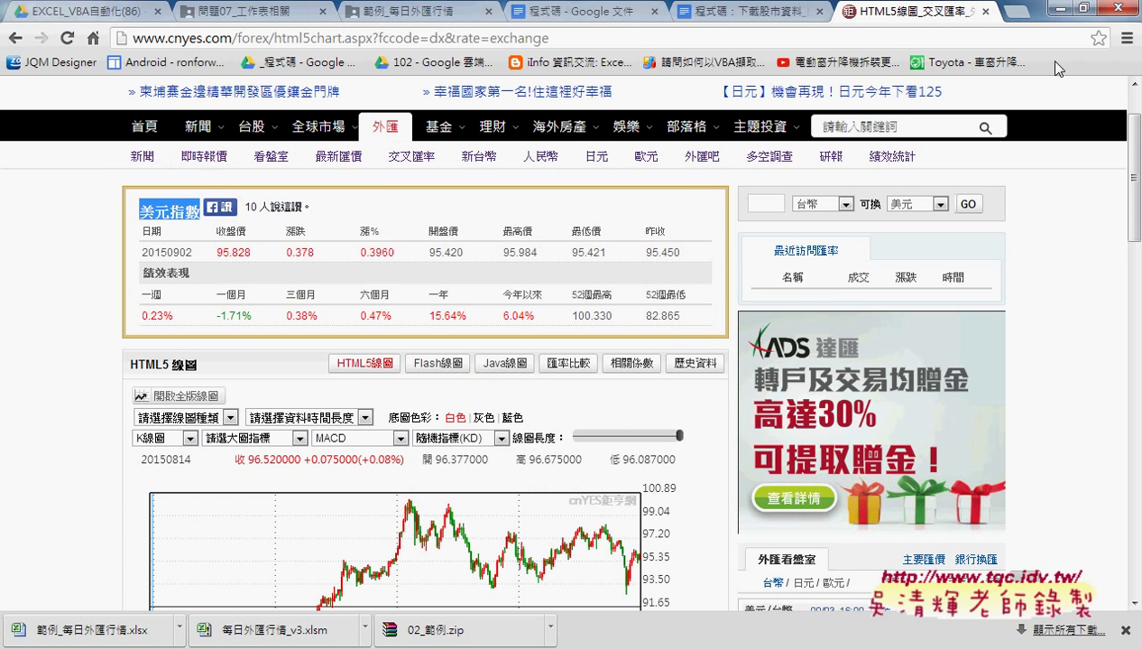
pyautogui.click(1083, 8)
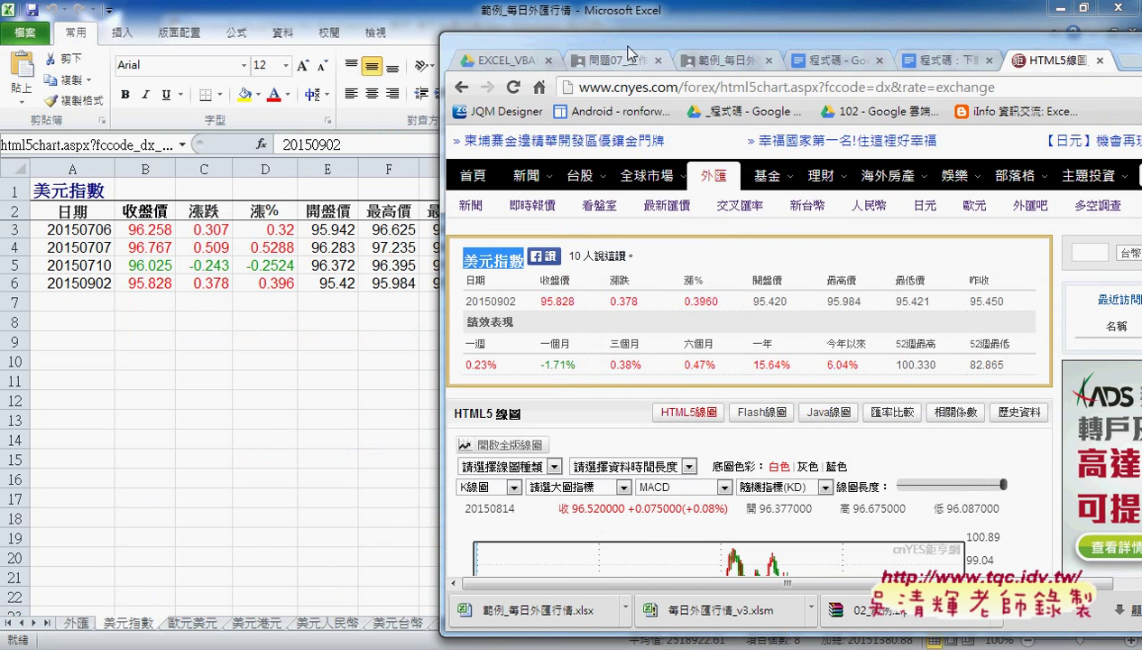
pyautogui.moveTo(629, 53); pyautogui.dragTo(607, 31)
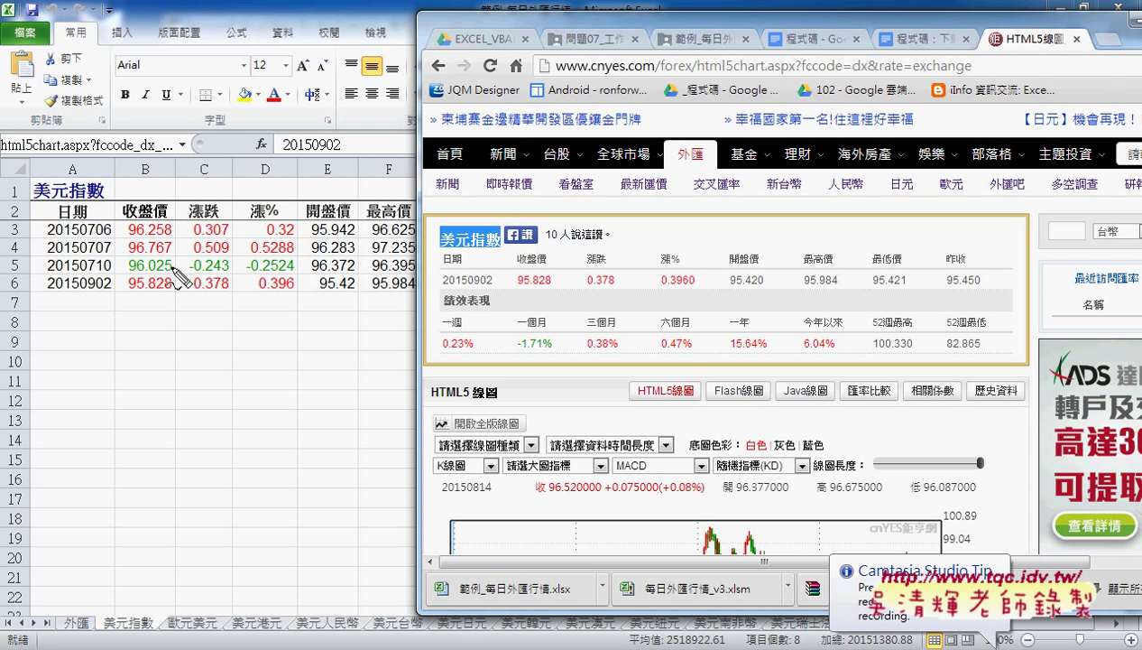
pyautogui.moveTo(113, 290); pyautogui.dragTo(45, 288)
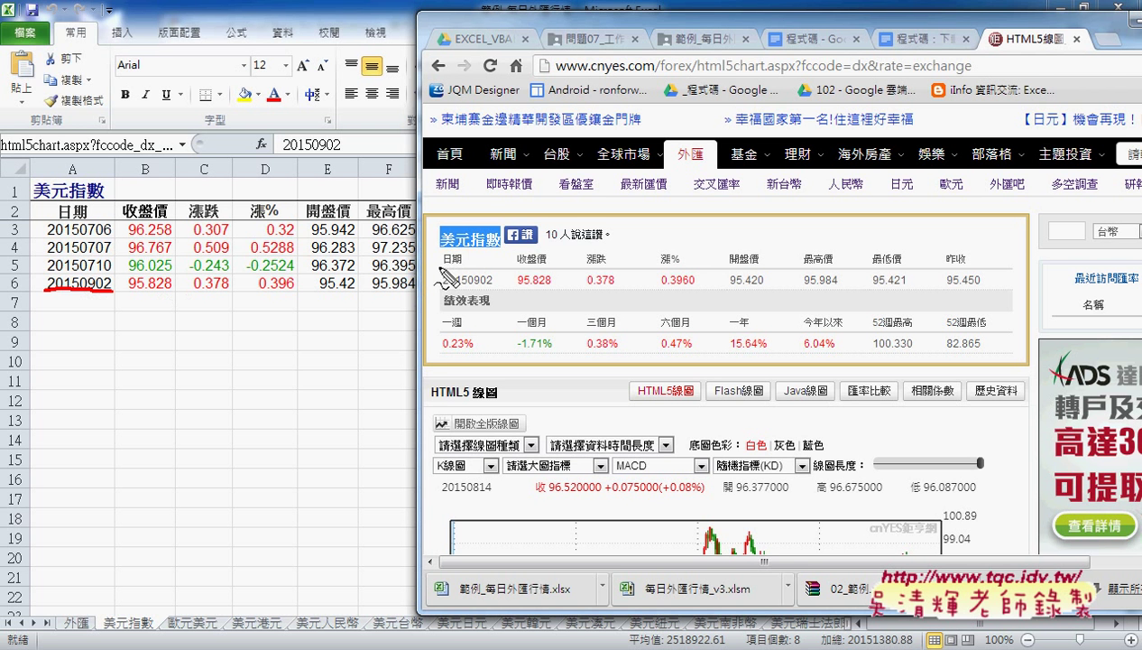
pyautogui.moveTo(437, 268)
pyautogui.mouseDown()
pyautogui.moveTo(437, 291)
pyautogui.moveTo(1002, 287)
pyautogui.mouseUp()
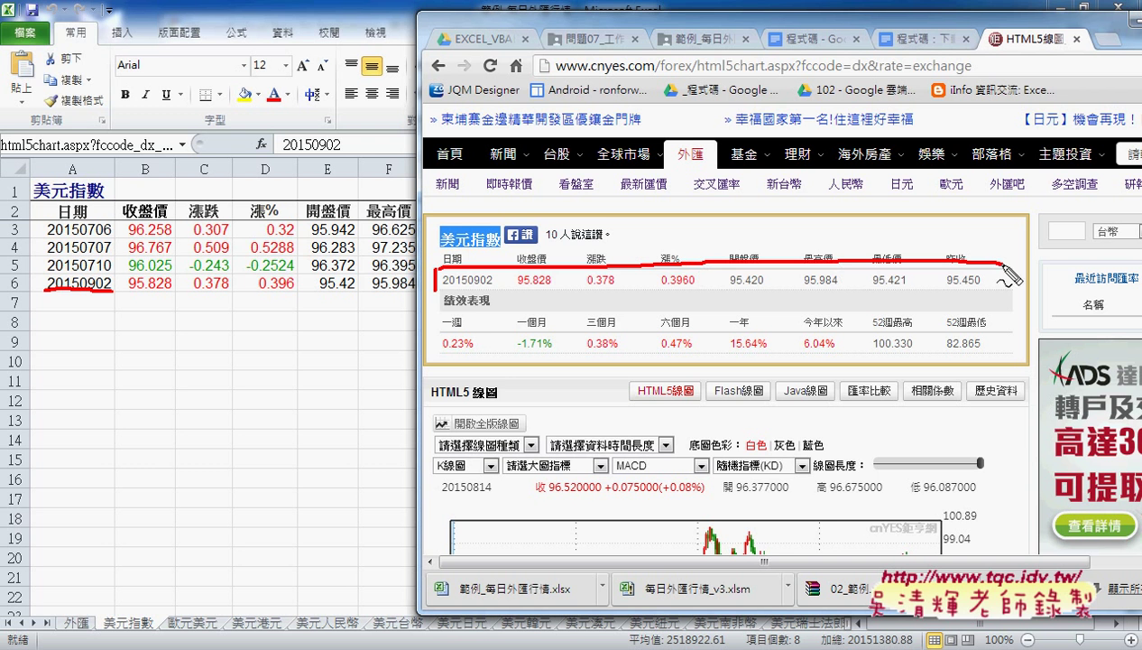
pyautogui.moveTo(445, 289); pyautogui.dragTo(997, 287)
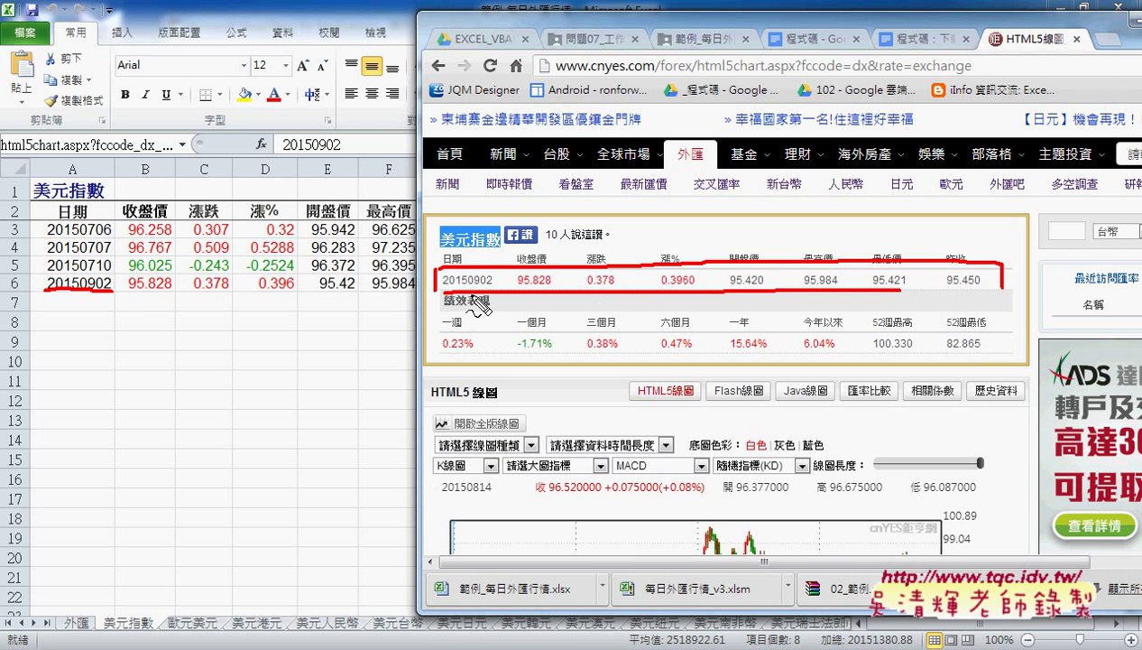
pyautogui.moveTo(428, 287)
pyautogui.mouseDown()
pyautogui.moveTo(219, 268)
pyautogui.moveTo(136, 290)
pyautogui.moveTo(194, 290)
pyautogui.mouseUp()
pyautogui.moveTo(438, 336)
pyautogui.mouseDown()
pyautogui.moveTo(439, 352)
pyautogui.moveTo(644, 367)
pyautogui.moveTo(446, 360)
pyautogui.mouseUp()
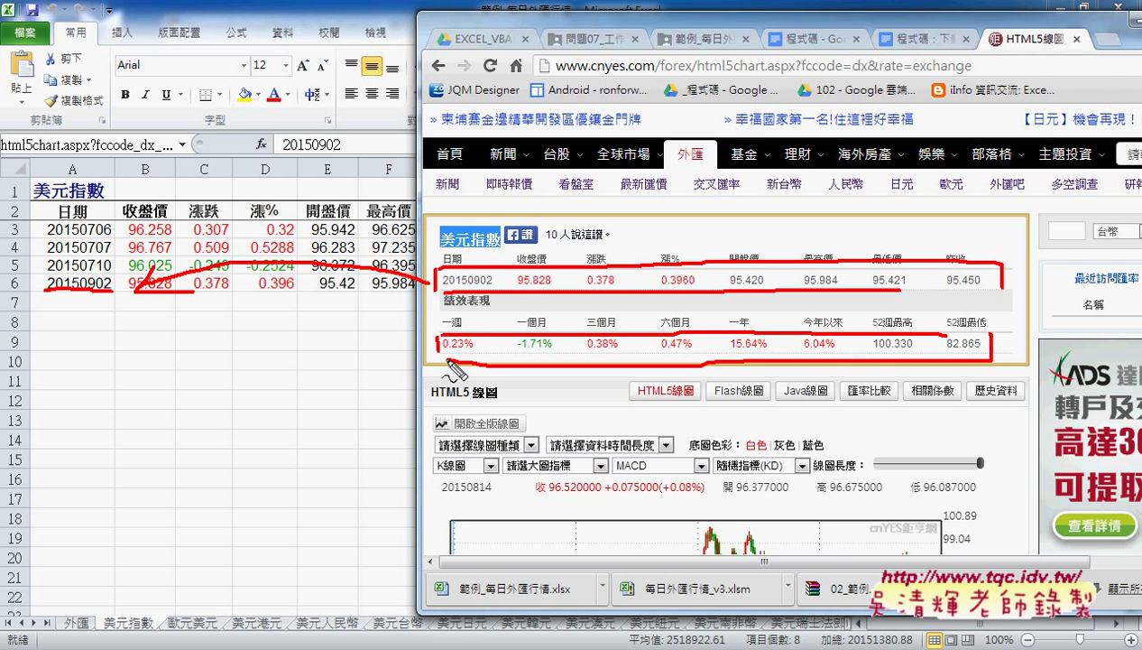
pyautogui.press('Escape')
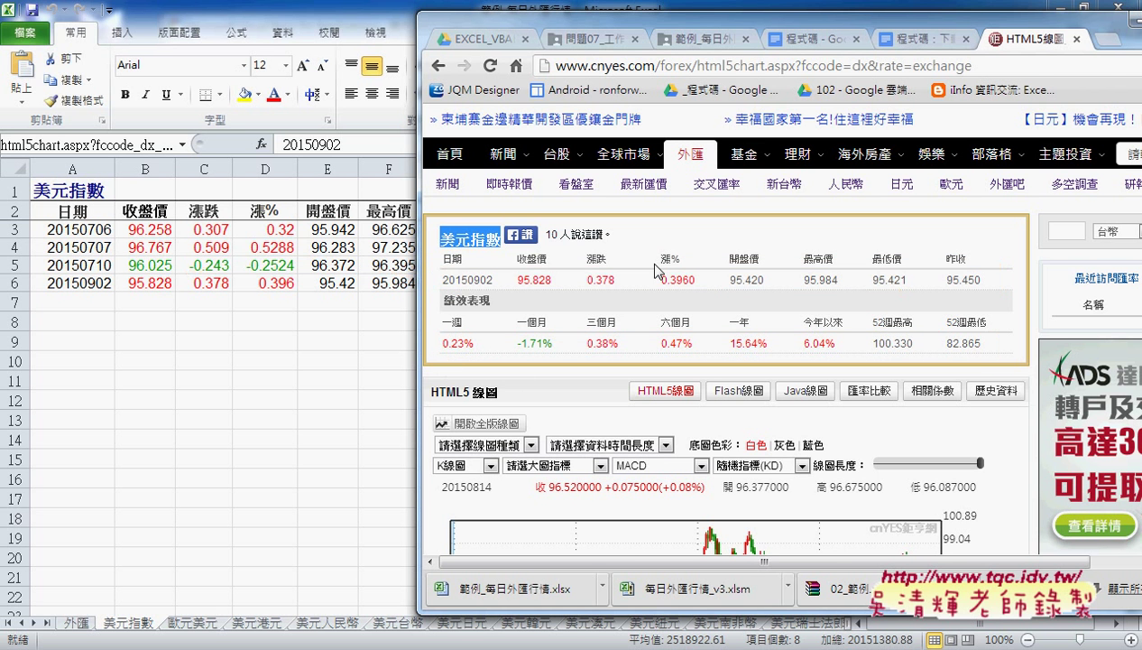
pyautogui.moveTo(707, 25); pyautogui.dragTo(411, 29)
# Step: Maximize the browser and open the cnyes 美元/歐元 quote page
pyautogui.scroll(-2, 711, 364)
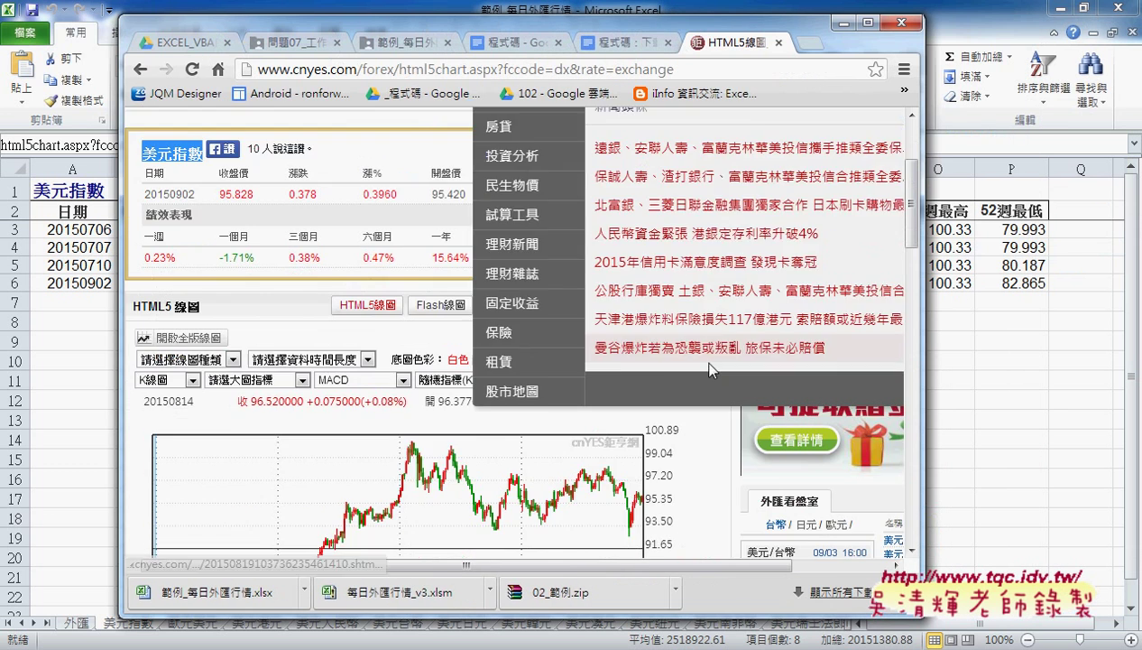
pyautogui.scroll(-1, 789, 536)
pyautogui.scroll(-1, 817, 482)
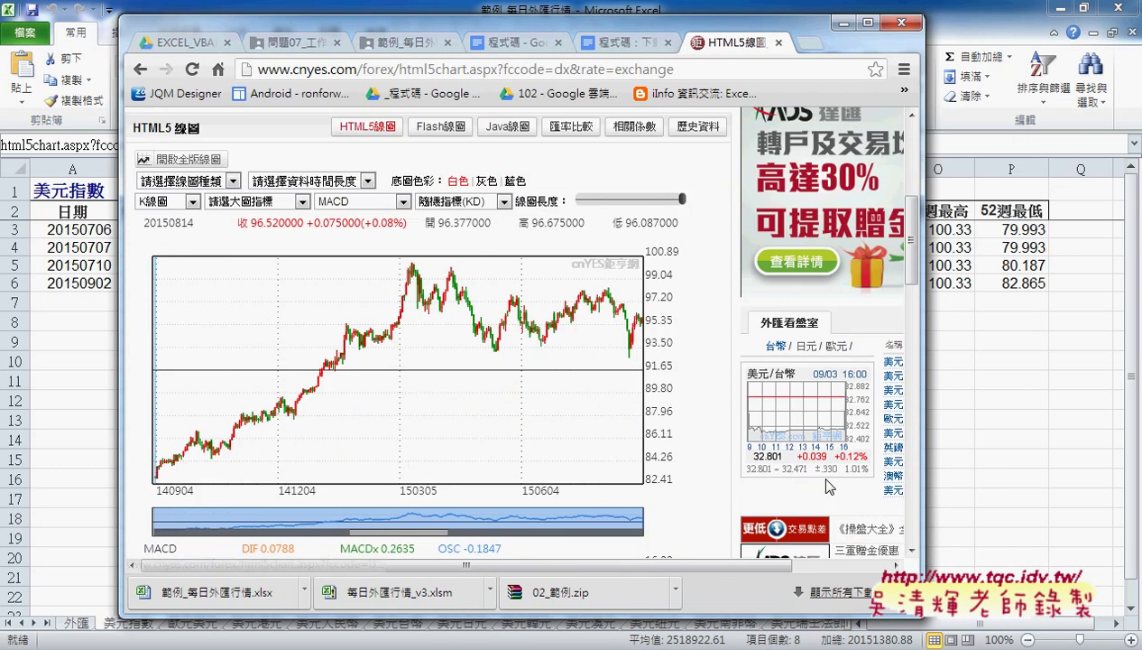
pyautogui.scroll(-3, 828, 487)
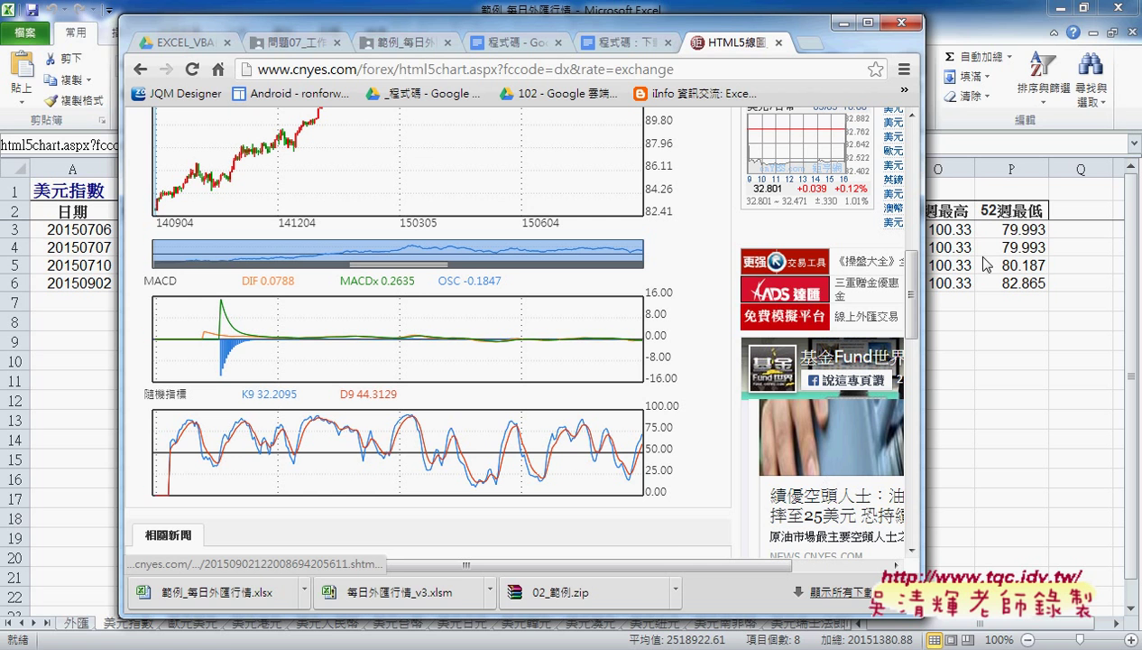
pyautogui.click(866, 25)
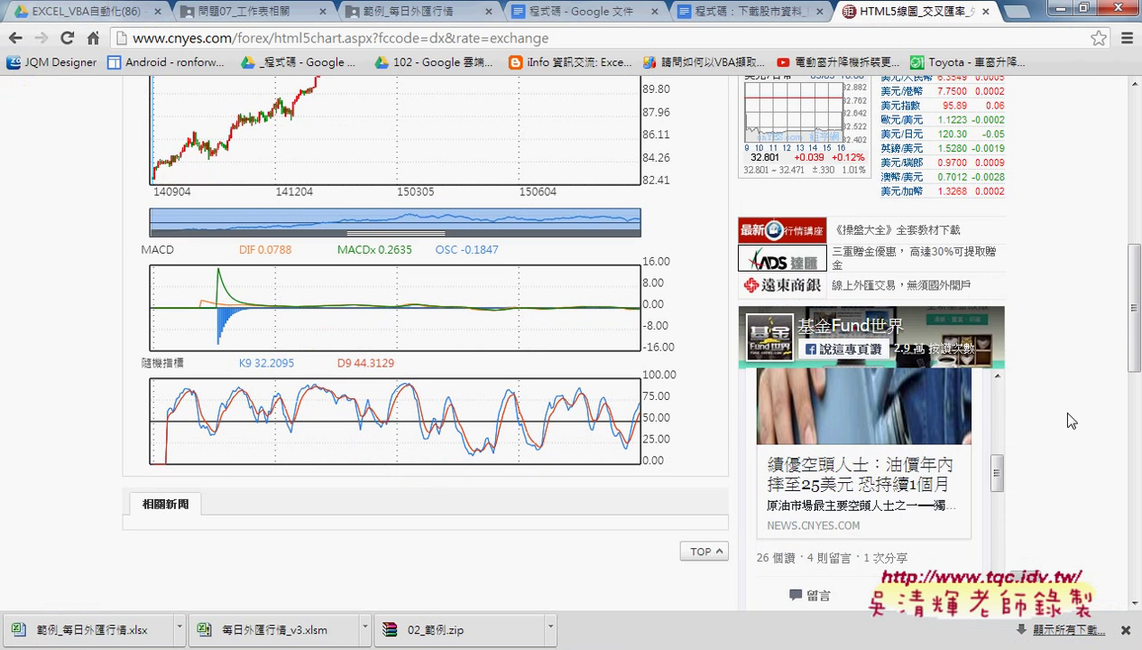
pyautogui.scroll(-3, 1056, 408)
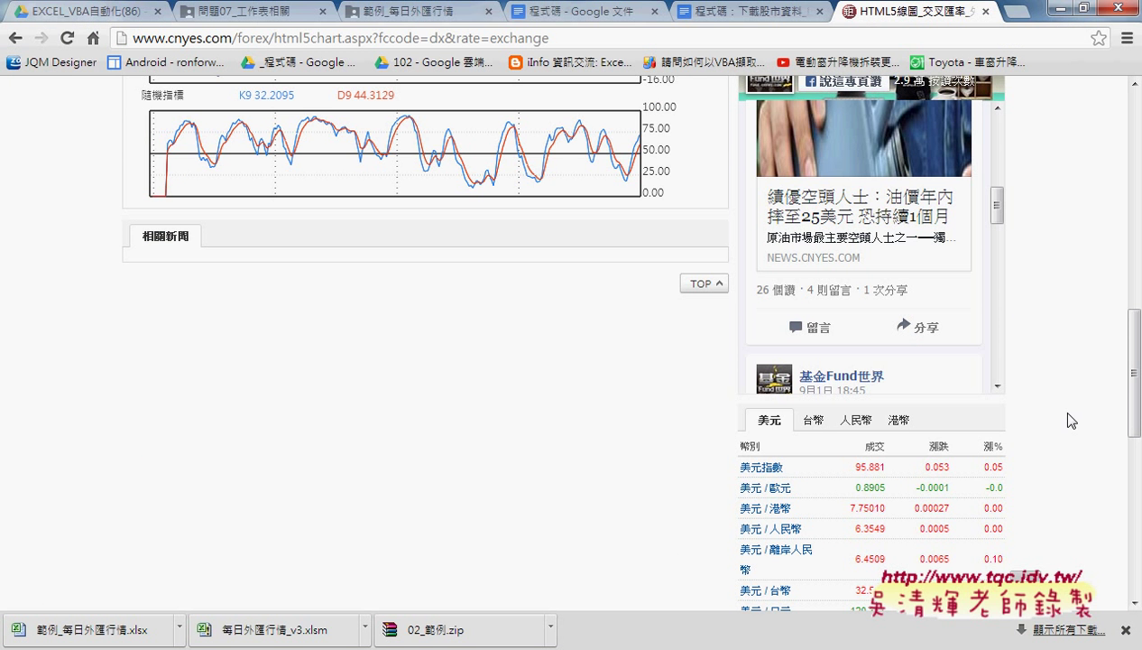
pyautogui.click(767, 490)
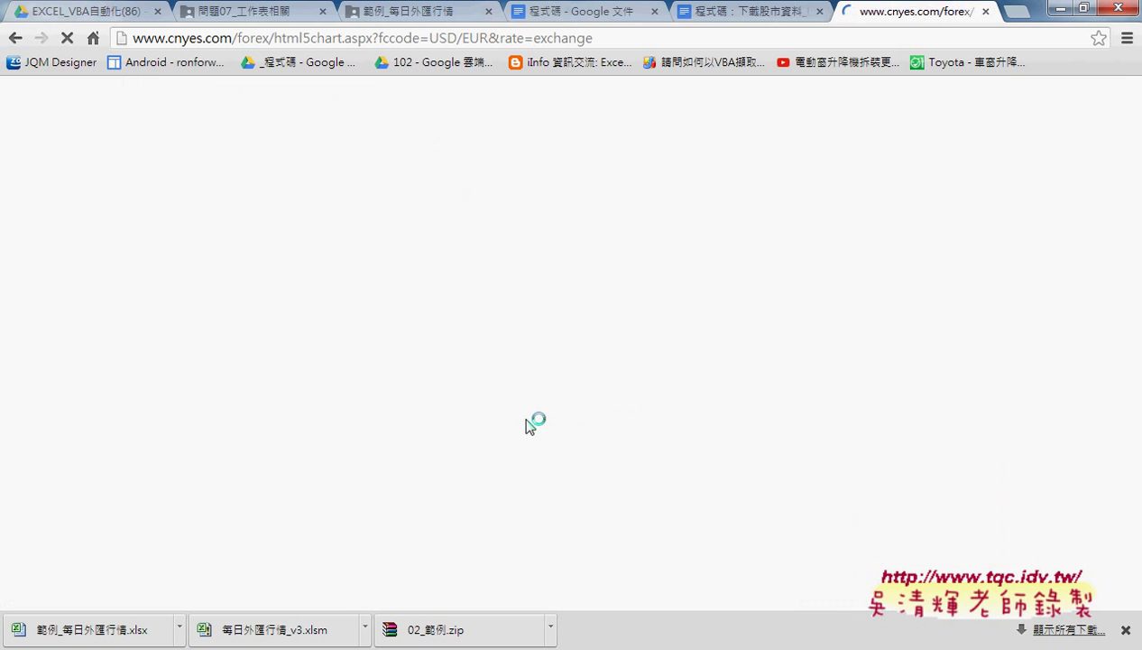
# Step: Highlight the 20150903 美元/歐元 quote row and performance figures, then minimize the browser
pyautogui.moveTo(143, 341); pyautogui.dragTo(695, 348)
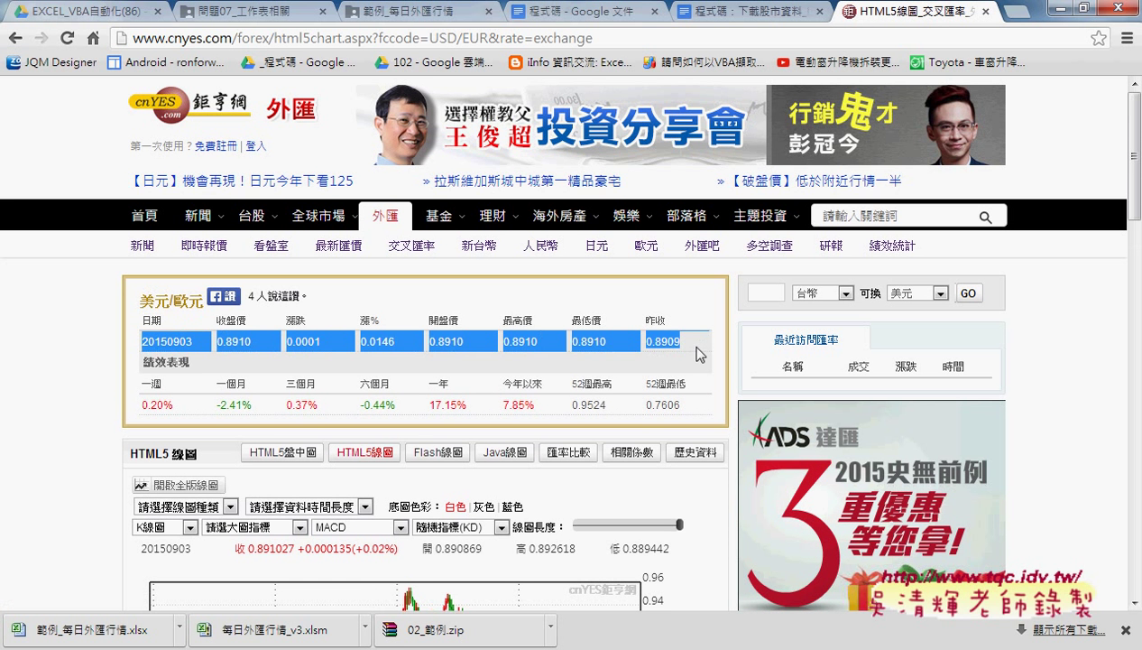
pyautogui.moveTo(142, 402); pyautogui.dragTo(698, 411)
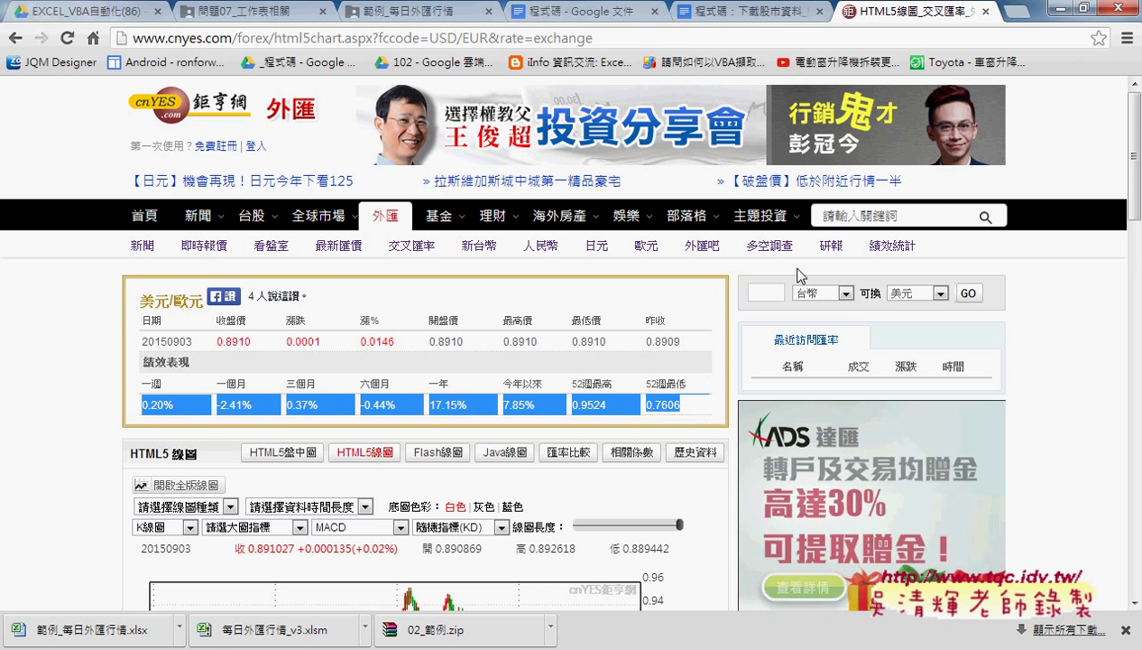
pyautogui.click(1061, 11)
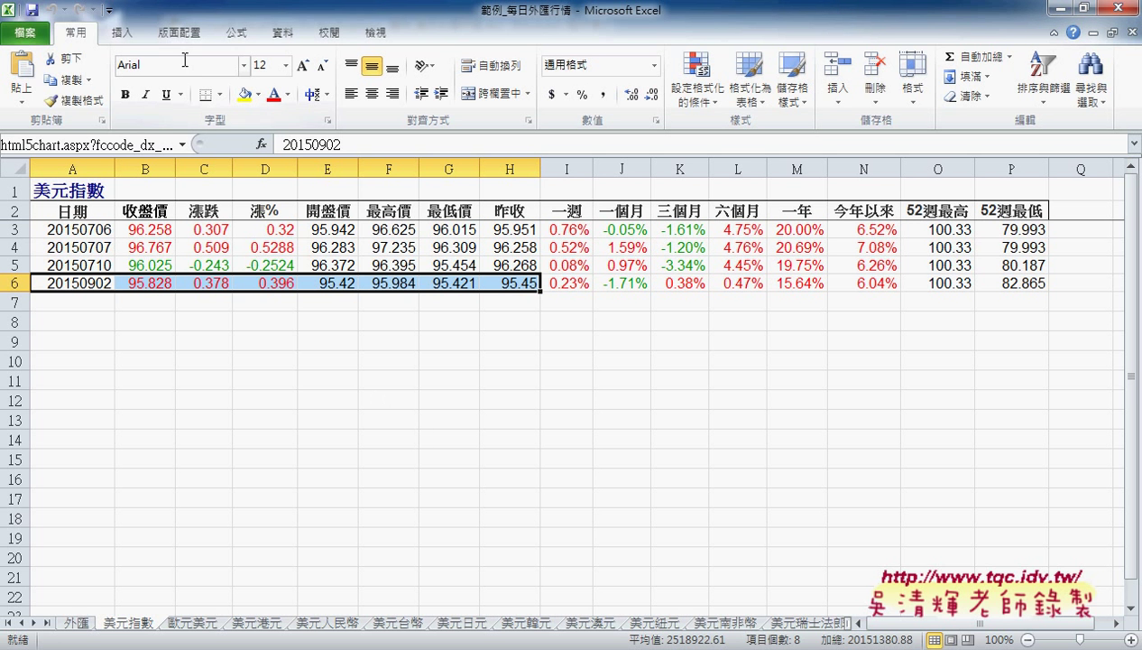
# Step: Enable the 開發人員 (Developer) ribbon tab and switch to the 外匯 sheet with the URL list
pyautogui.click(108, 10)
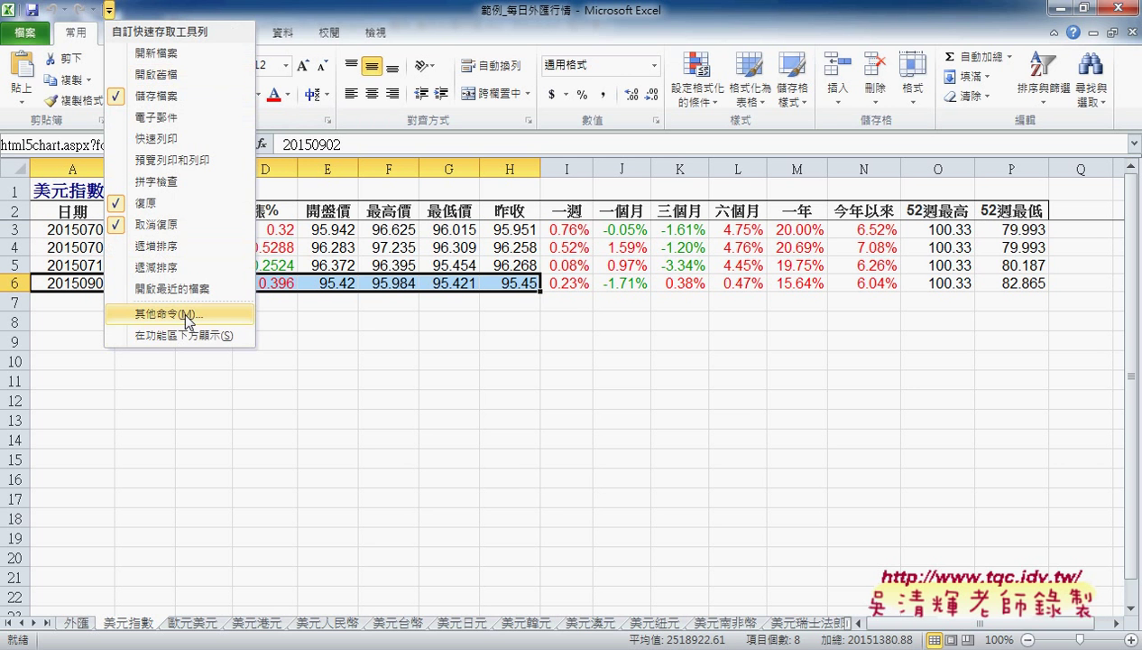
pyautogui.click(187, 315)
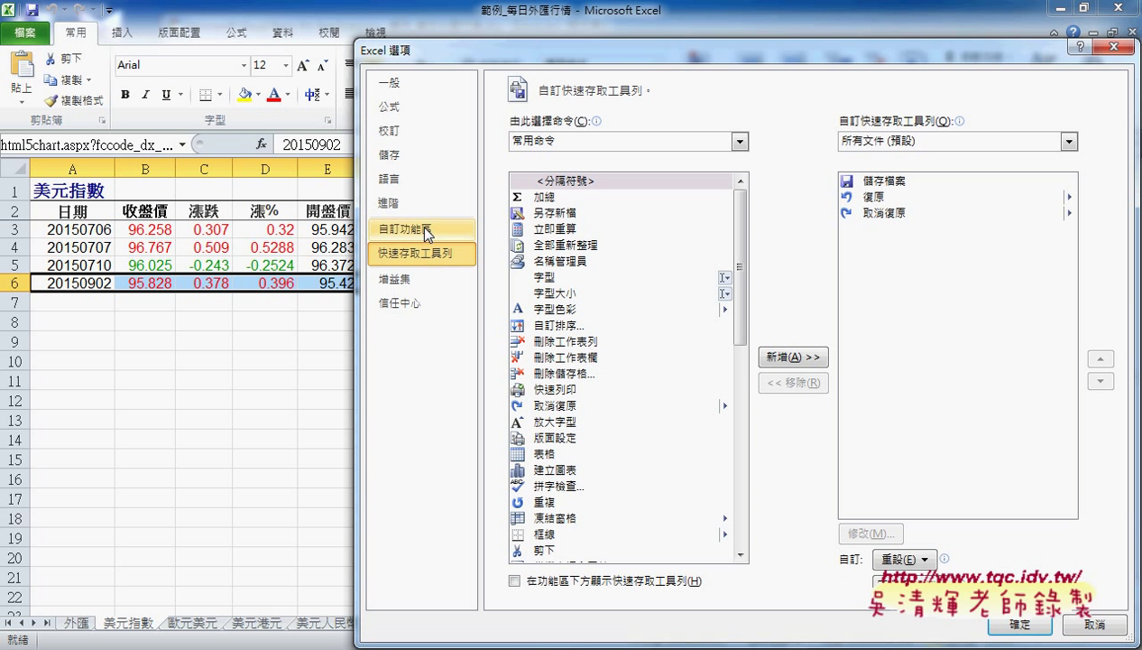
pyautogui.click(427, 234)
pyautogui.click(829, 424)
pyautogui.click(1014, 624)
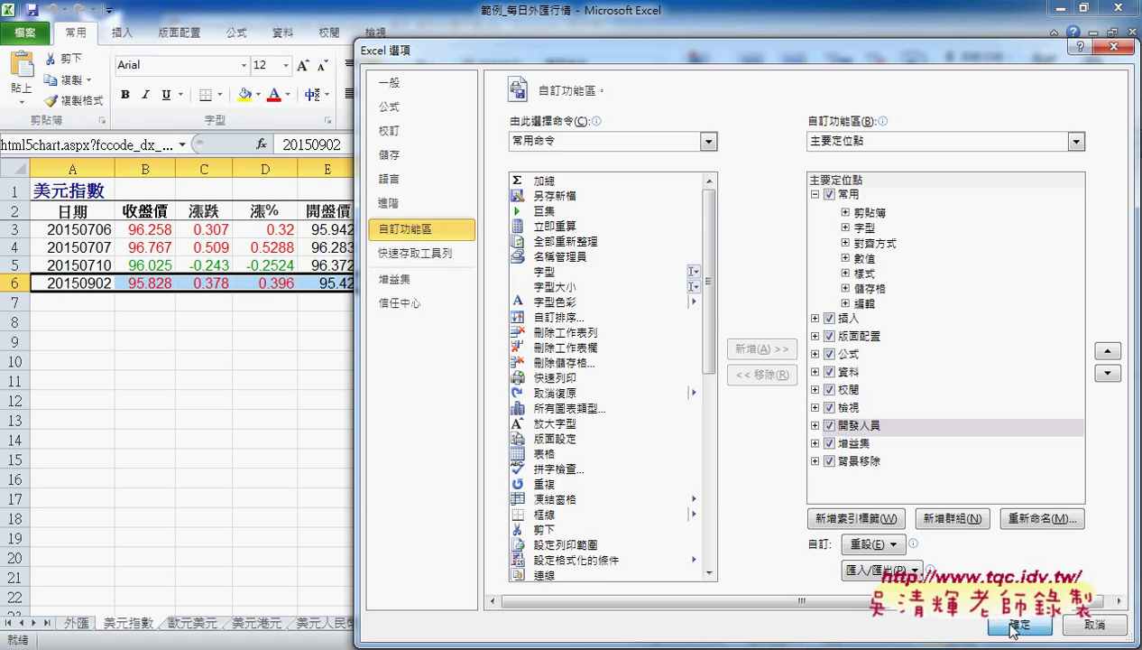
pyautogui.click(433, 32)
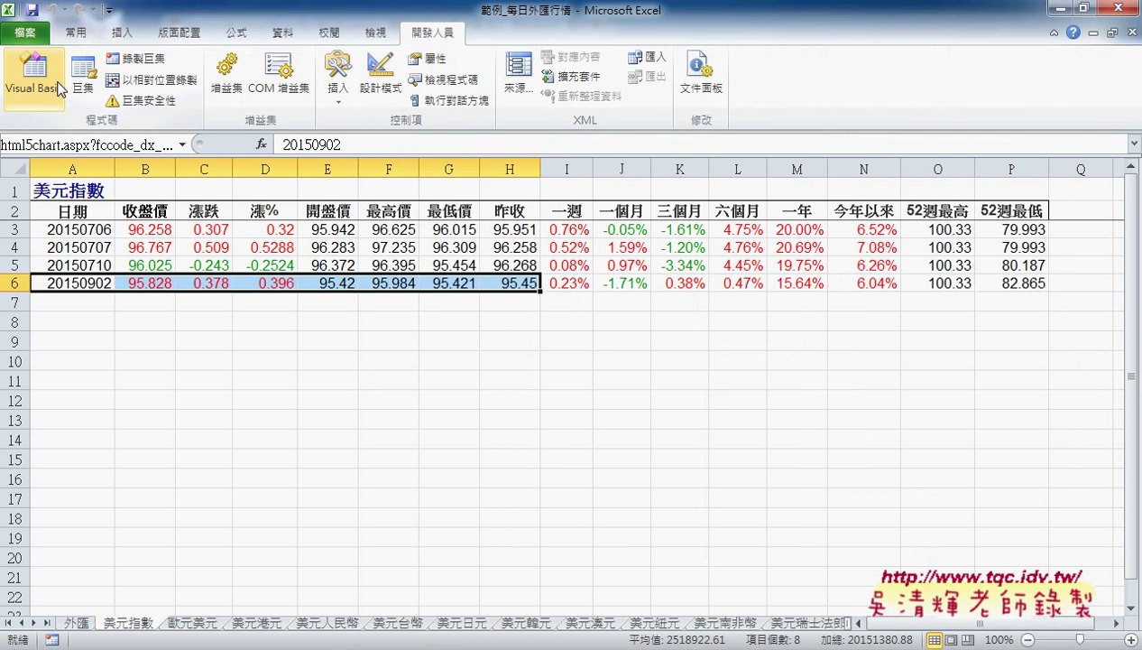
pyautogui.click(79, 624)
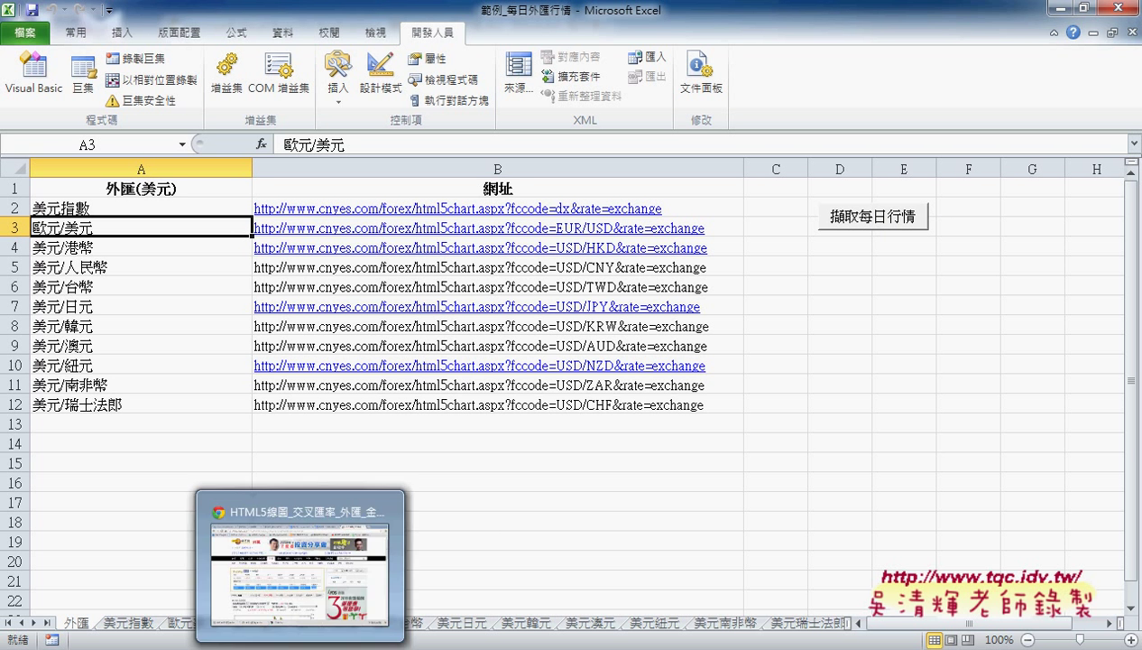
# Step: Open the 程式碼 document from the Drive folder and scroll to the top of 擷取每日行情_共用
pyautogui.click(319, 526)
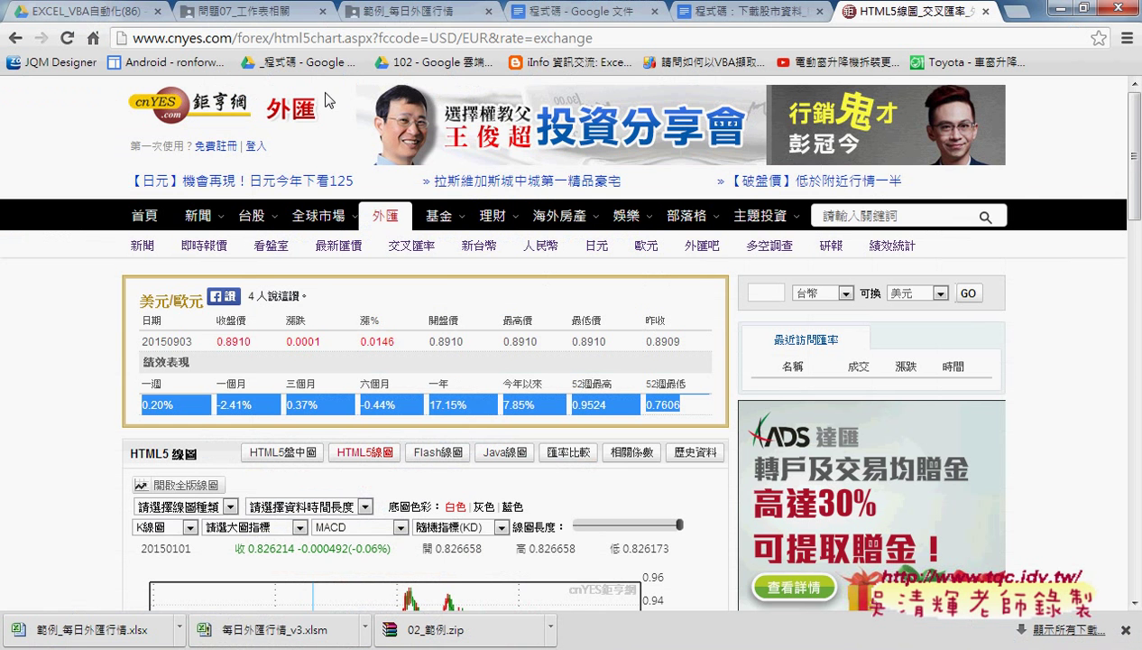
pyautogui.click(477, 12)
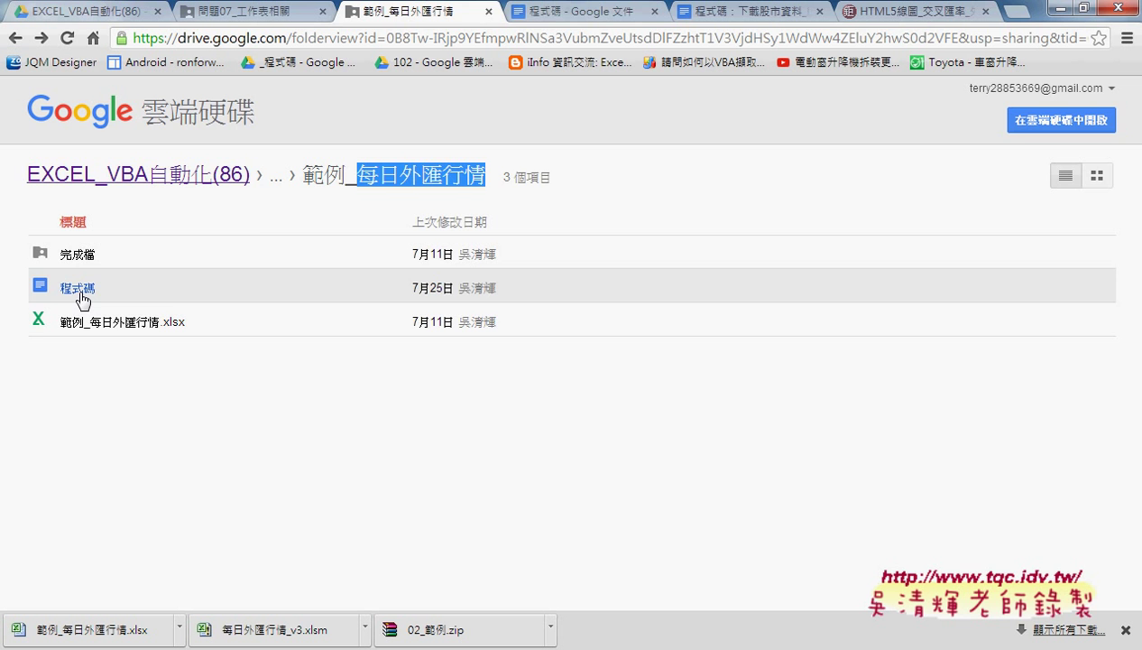
pyautogui.click(79, 288)
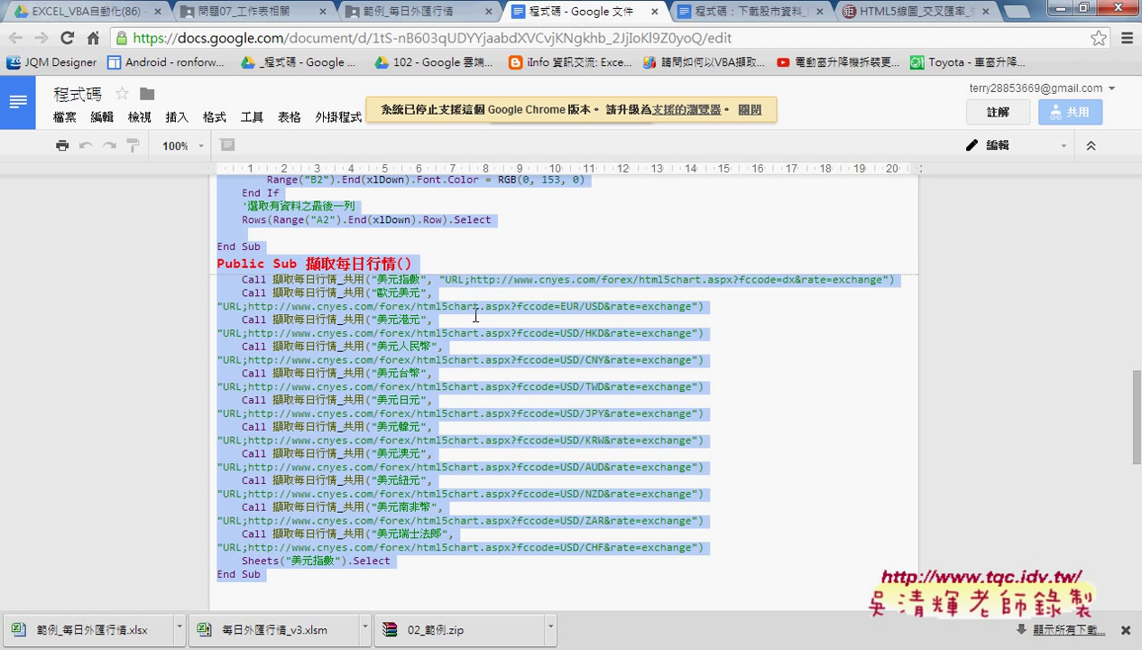
pyautogui.scroll(3, 475, 315)
pyautogui.scroll(1, 476, 315)
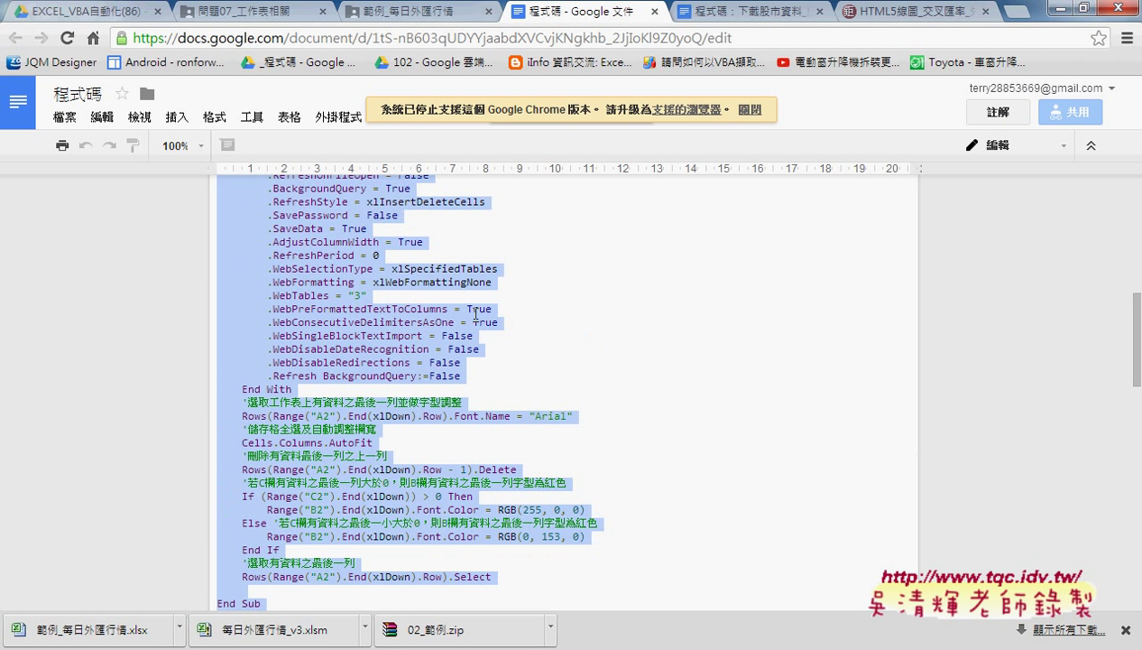
pyautogui.scroll(3, 546, 327)
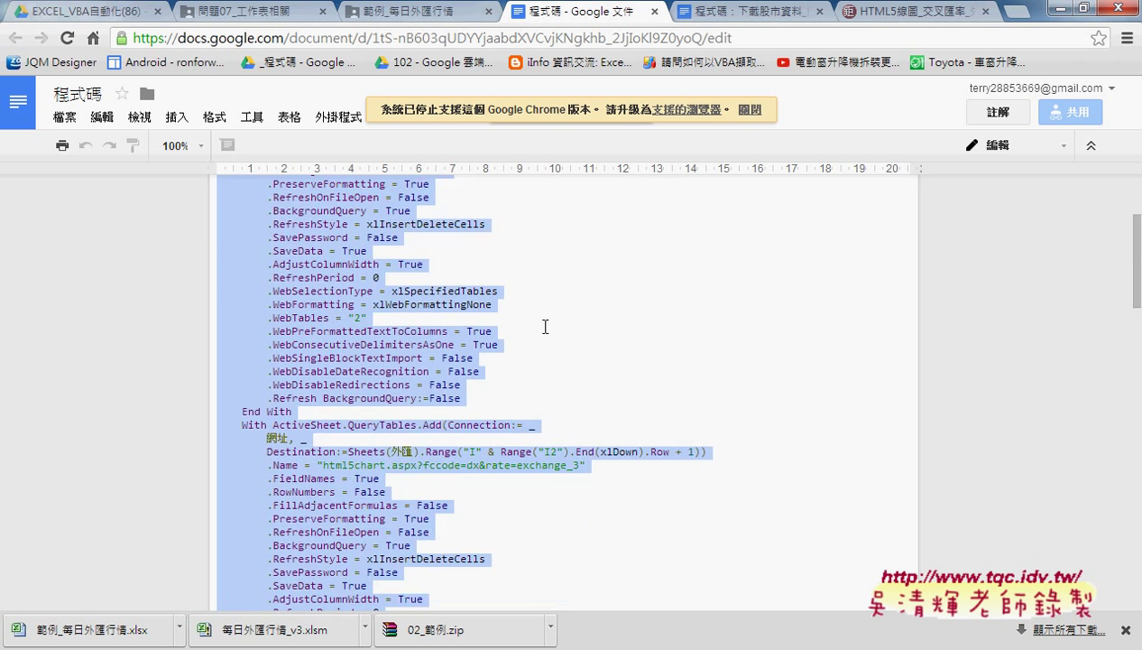
pyautogui.scroll(3, 673, 334)
pyautogui.scroll(3, 681, 333)
pyautogui.click(411, 200)
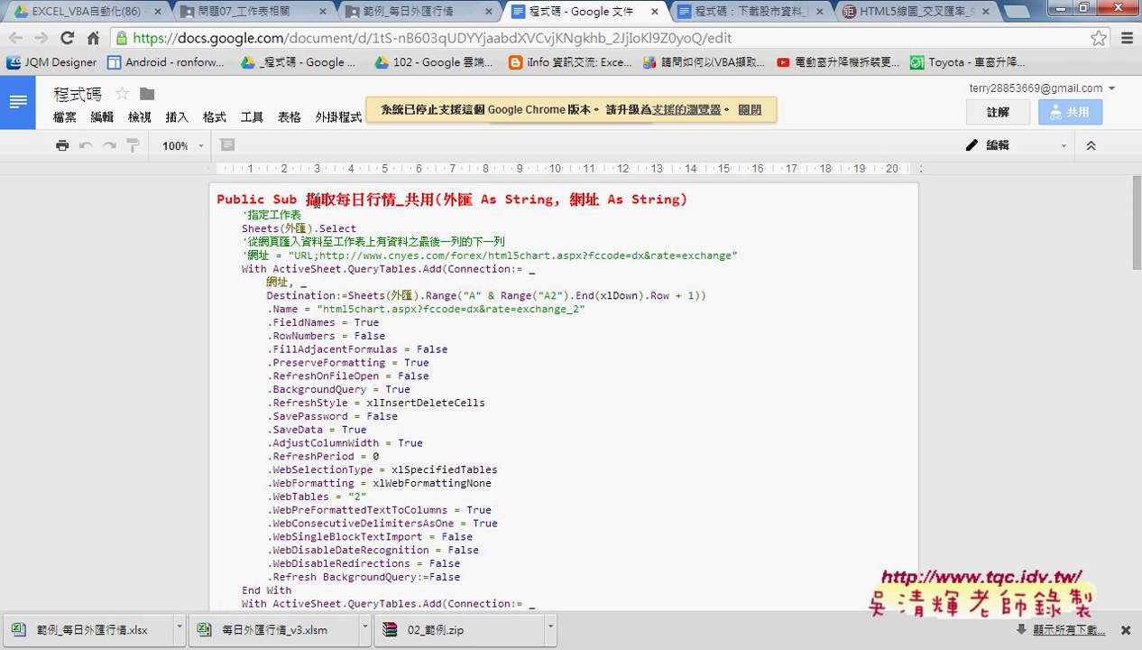
pyautogui.moveTo(275, 199); pyautogui.dragTo(431, 205)
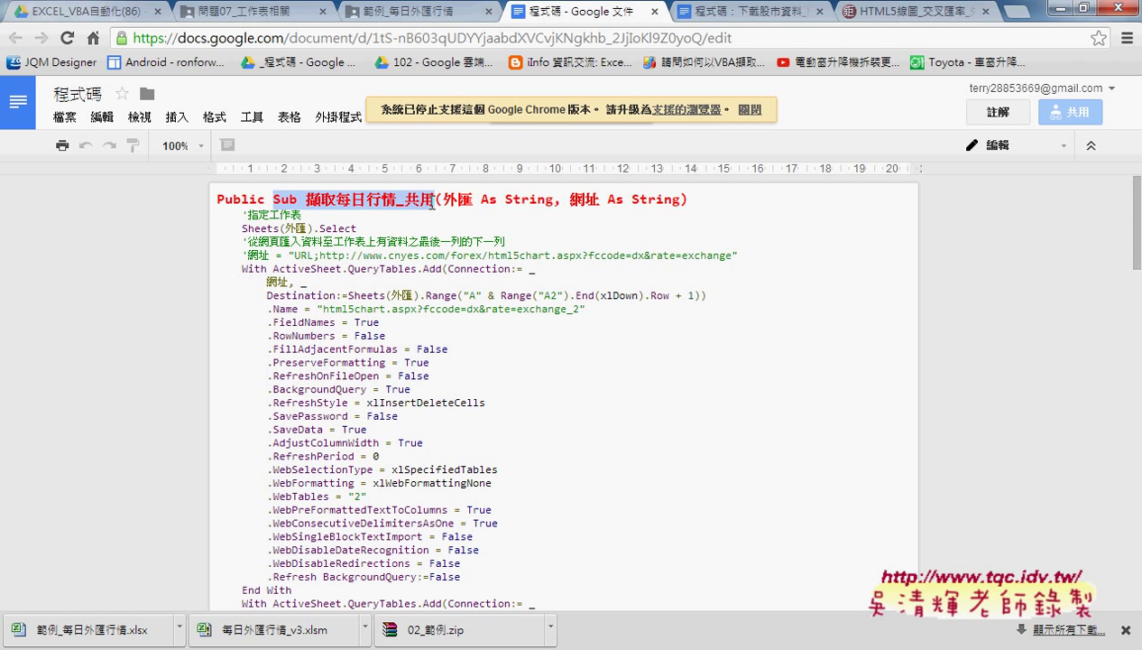
pyautogui.moveTo(441, 198); pyautogui.dragTo(471, 197)
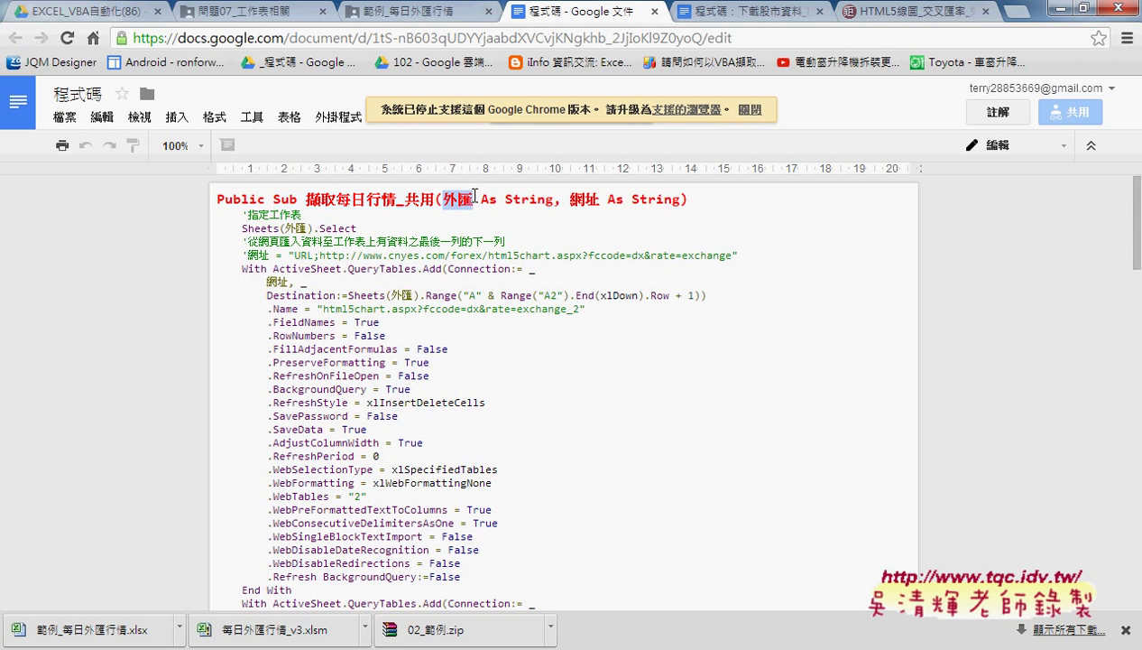
pyautogui.click(562, 199)
pyautogui.doubleClick(582, 198)
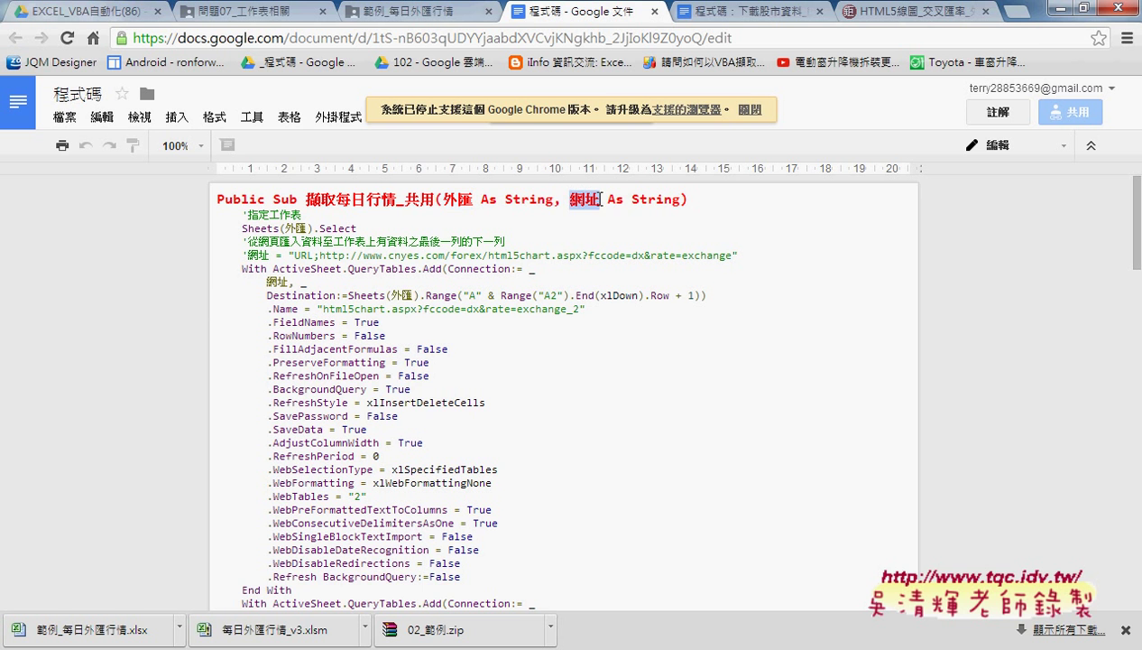
pyautogui.click(456, 197)
pyautogui.moveTo(348, 295); pyautogui.dragTo(422, 295)
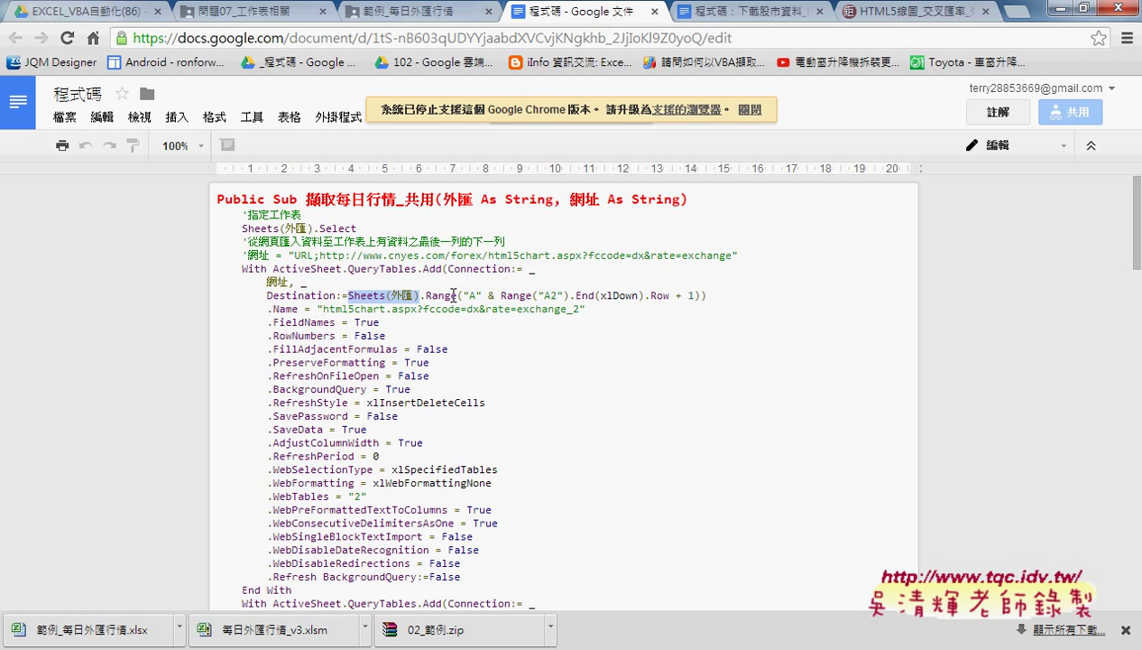
pyautogui.click(592, 206)
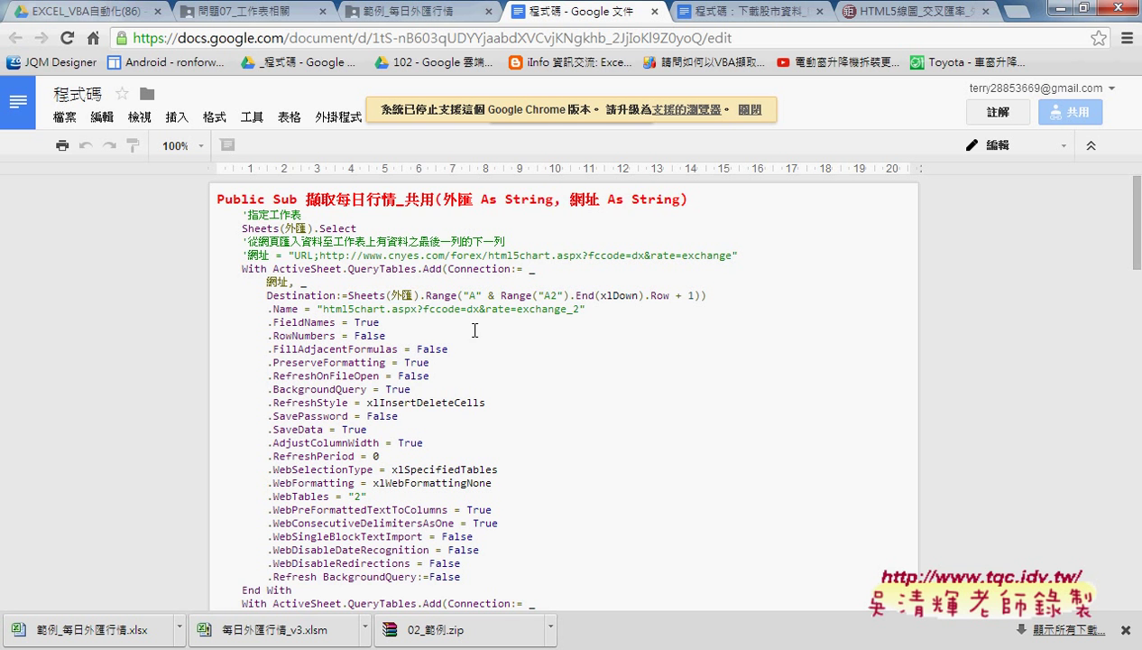
pyautogui.scroll(-1, 570, 362)
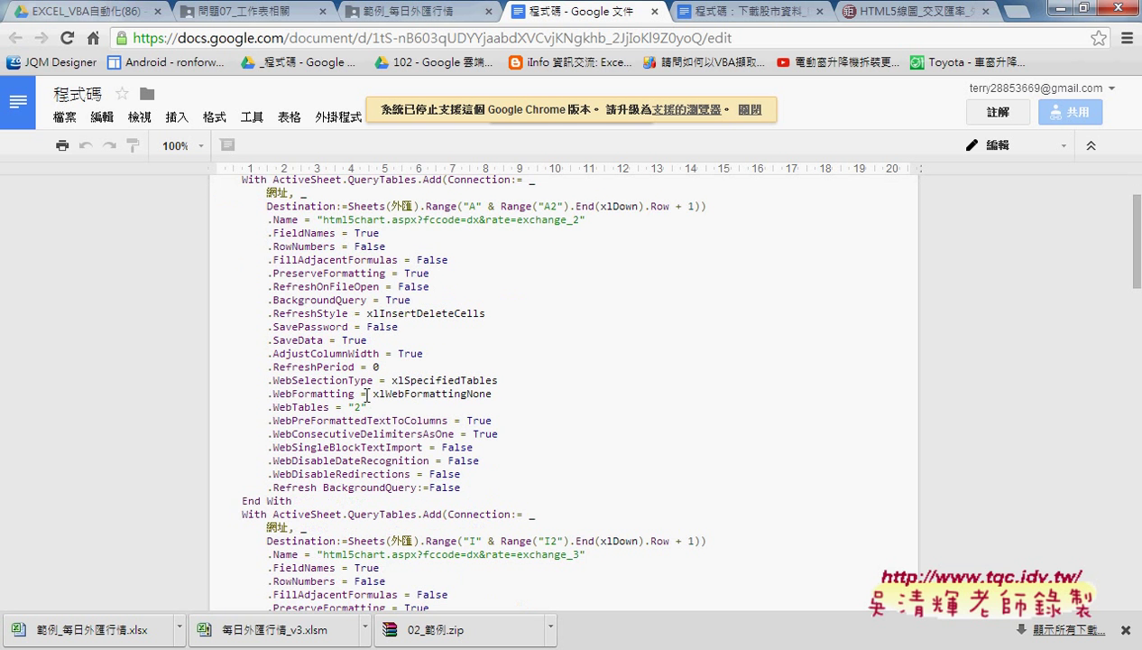
pyautogui.moveTo(375, 407); pyautogui.dragTo(260, 409)
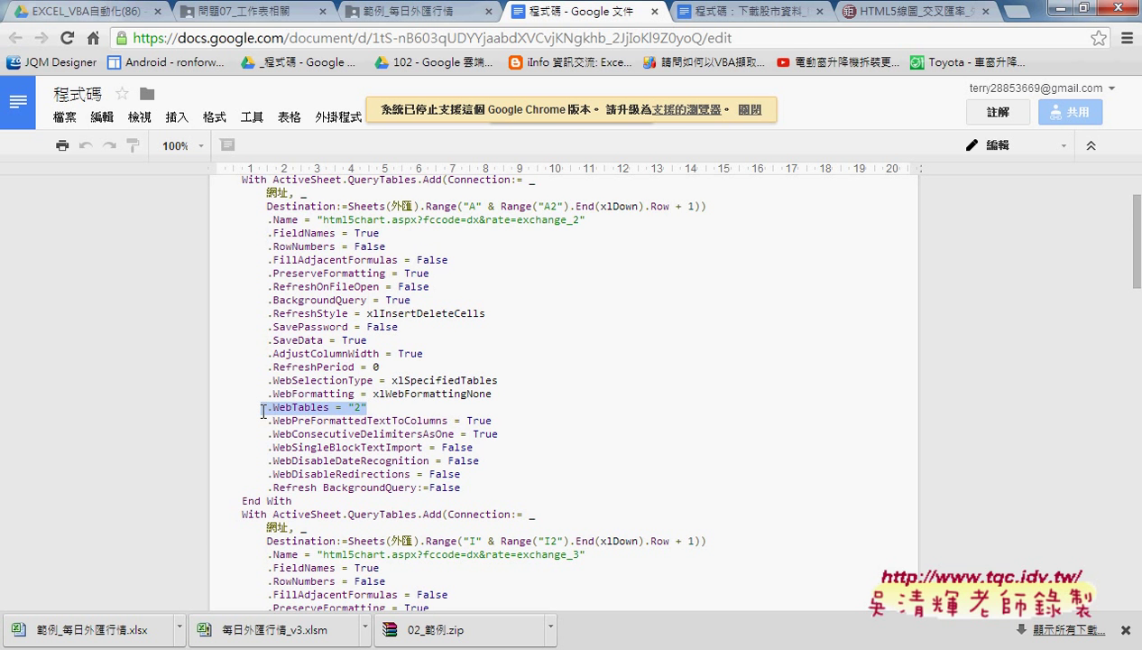
pyautogui.scroll(-3, 438, 481)
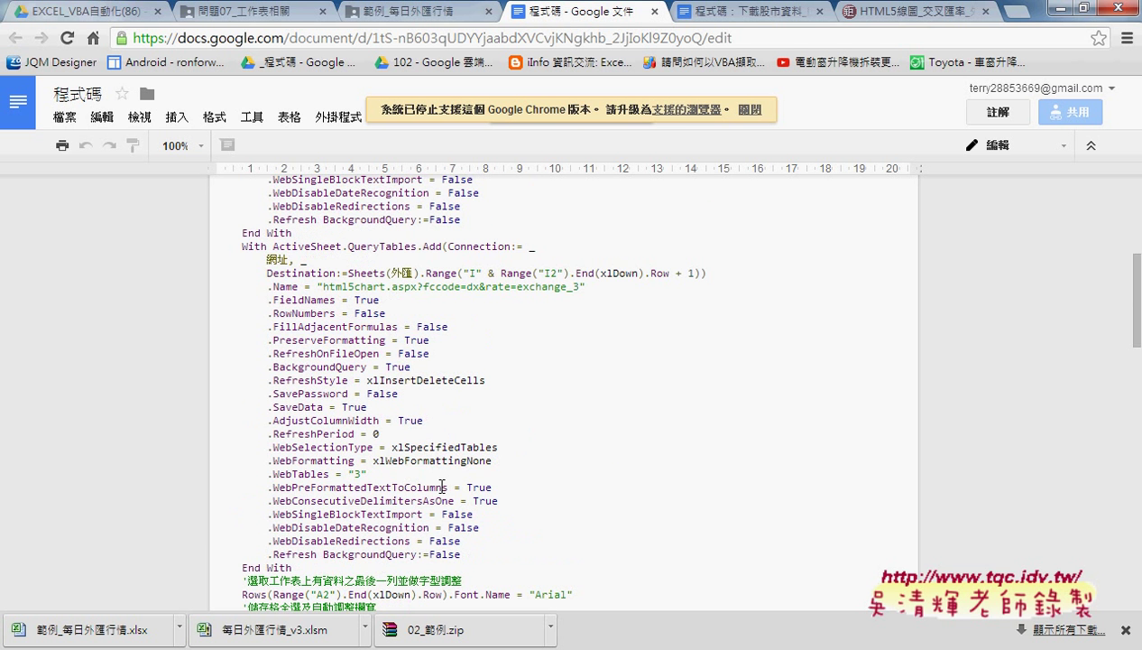
pyautogui.moveTo(357, 473); pyautogui.dragTo(266, 474)
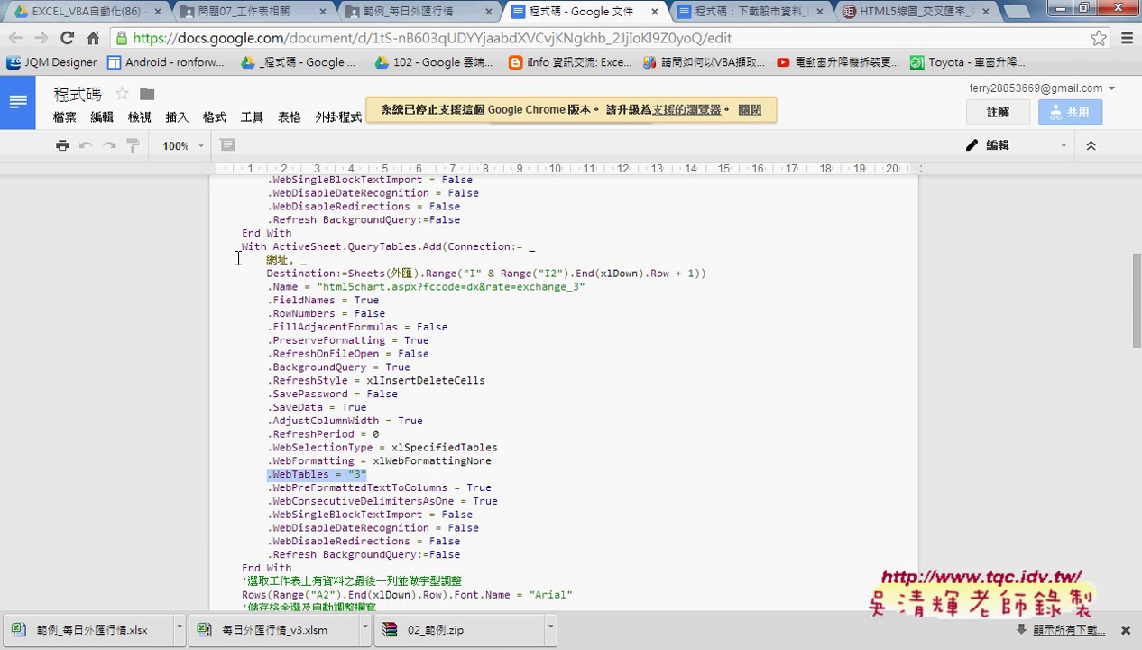
pyautogui.moveTo(237, 248)
pyautogui.mouseDown()
pyautogui.moveTo(366, 492)
pyautogui.moveTo(366, 554)
pyautogui.mouseUp()
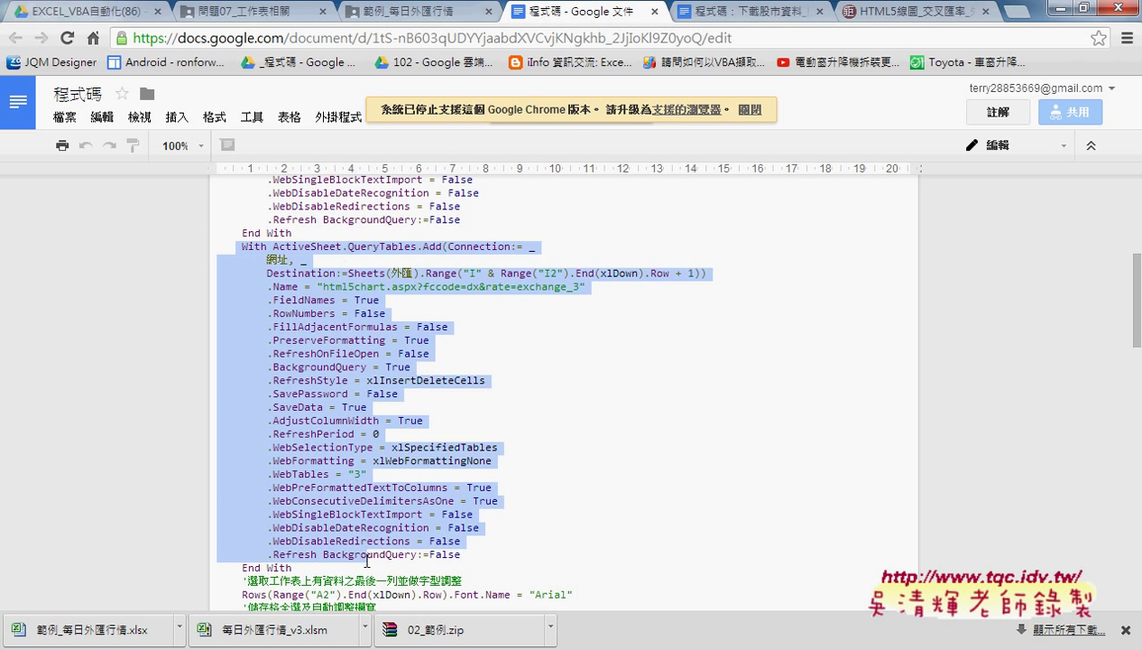
pyautogui.scroll(2, 363, 555)
pyautogui.scroll(2, 361, 541)
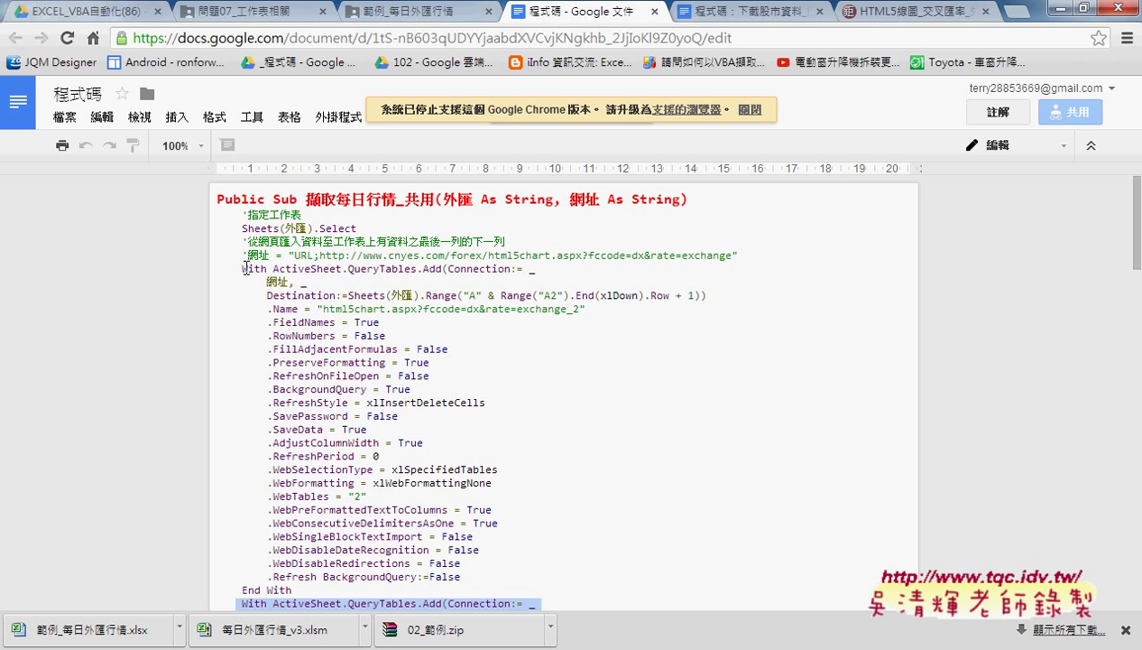
# Step: Highlight the first web query block and its .WebTables = "2" line
pyautogui.moveTo(242, 269); pyautogui.dragTo(325, 589)
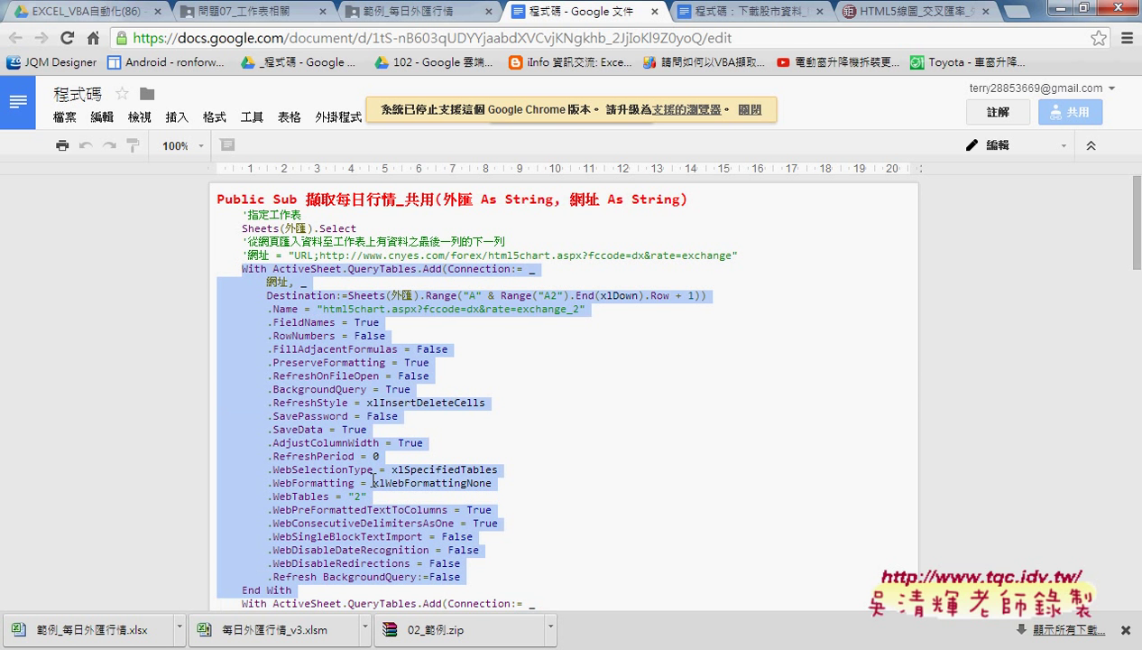
pyautogui.moveTo(366, 496); pyautogui.dragTo(269, 497)
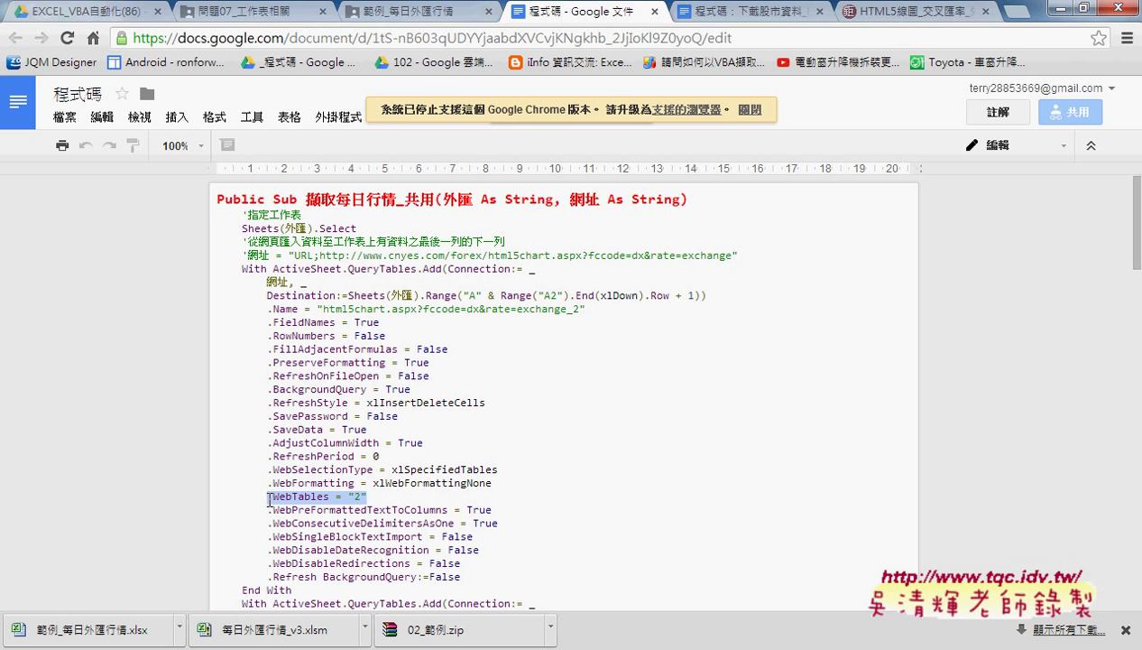
pyautogui.click(388, 496)
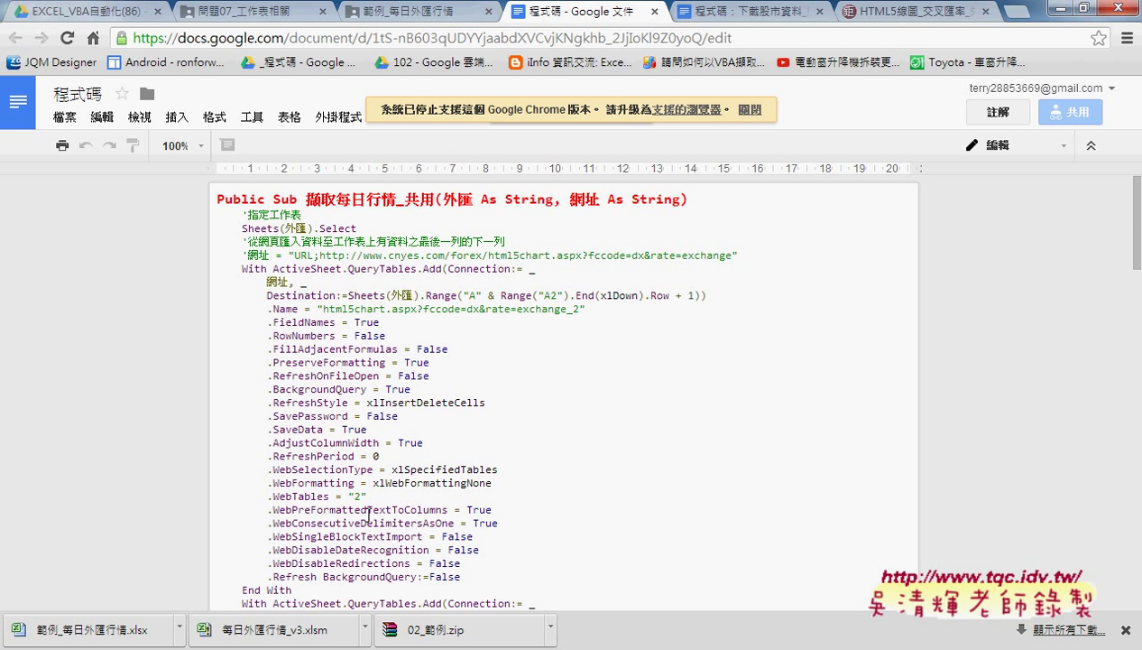
# Step: Highlight the Arial font setting and the Cells.Columns.AutoFit line
pyautogui.scroll(-3, 351, 461)
pyautogui.scroll(-3, 351, 463)
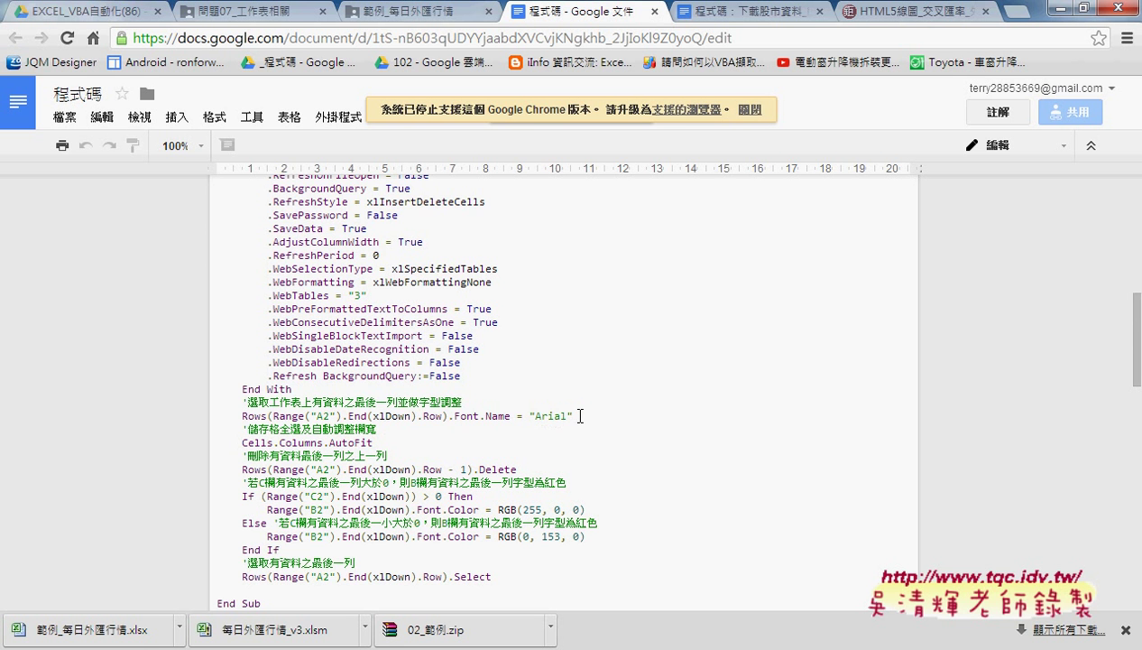
pyautogui.moveTo(581, 413)
pyautogui.mouseDown()
pyautogui.moveTo(244, 416)
pyautogui.moveTo(437, 413)
pyautogui.mouseUp()
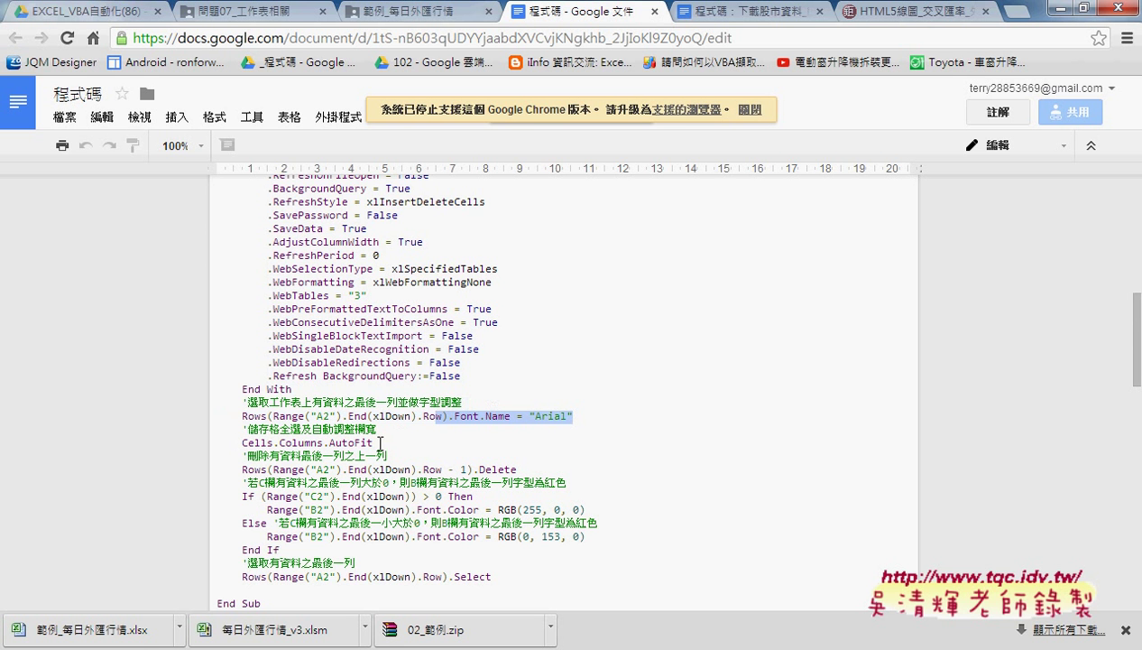
pyautogui.moveTo(373, 443); pyautogui.dragTo(242, 443)
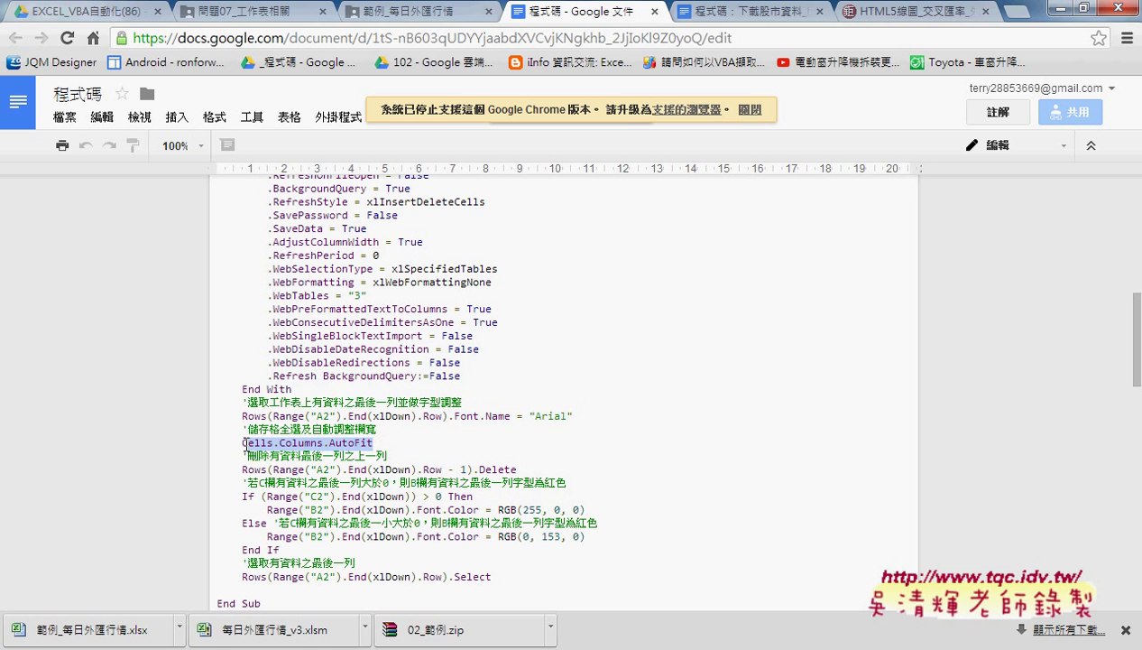
pyautogui.click(403, 467)
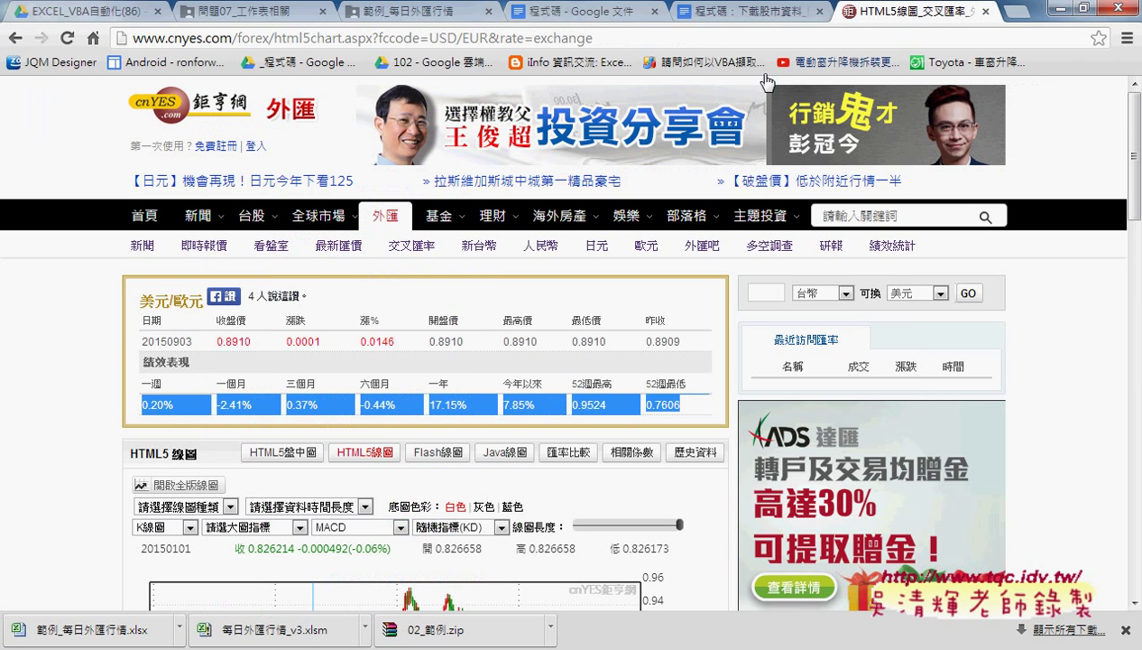
pyautogui.moveTo(140, 316)
pyautogui.mouseDown()
pyautogui.moveTo(529, 350)
pyautogui.moveTo(683, 343)
pyautogui.mouseUp()
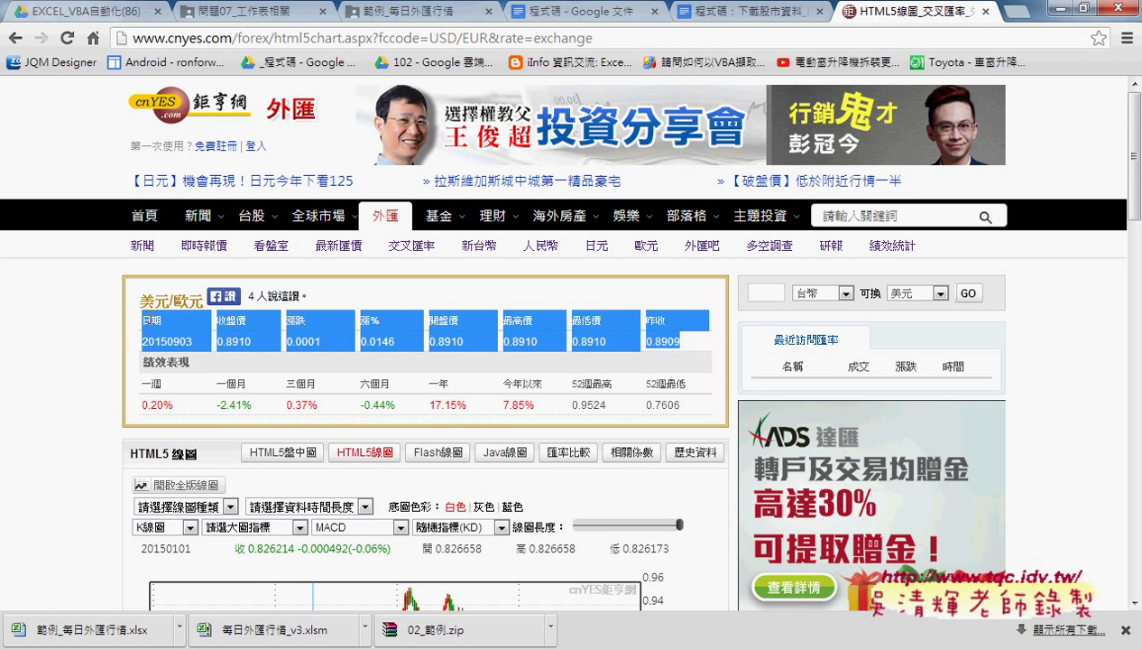